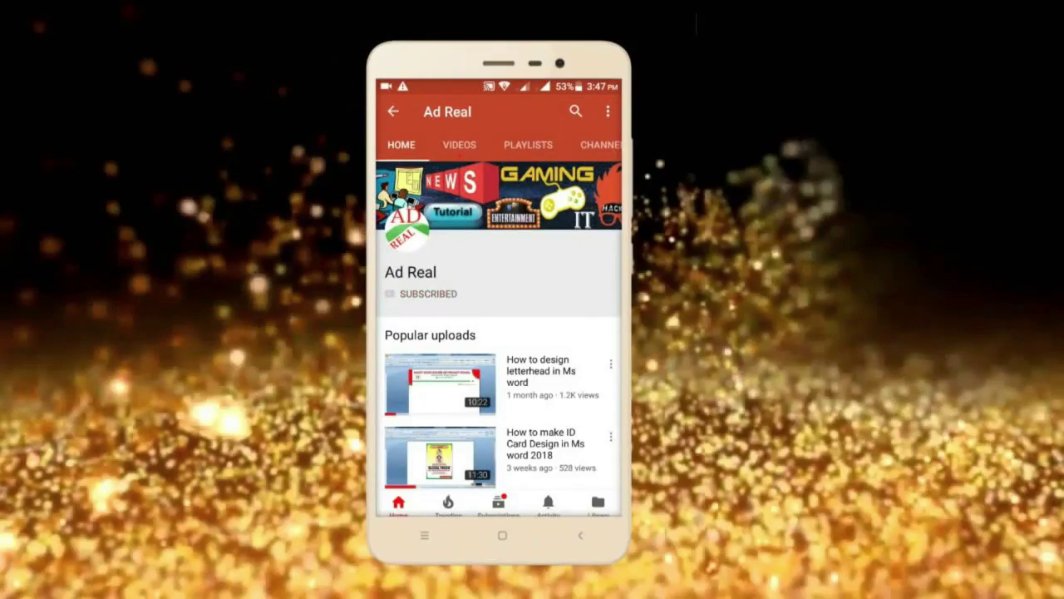
- Subscribe to the YouTube channel and switch on its notification bell
left_click(424, 294)
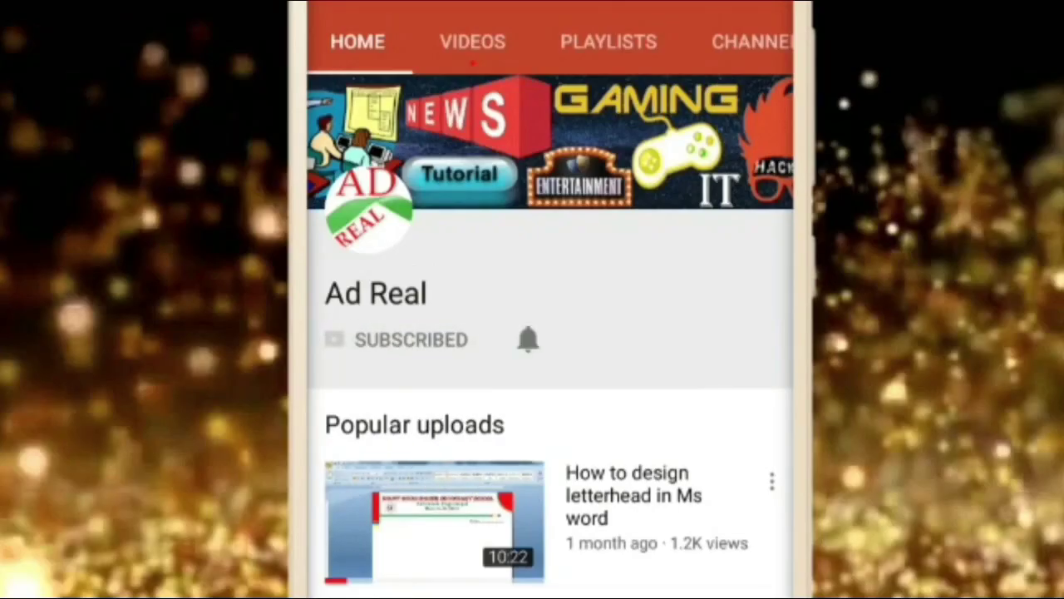
left_click(528, 339)
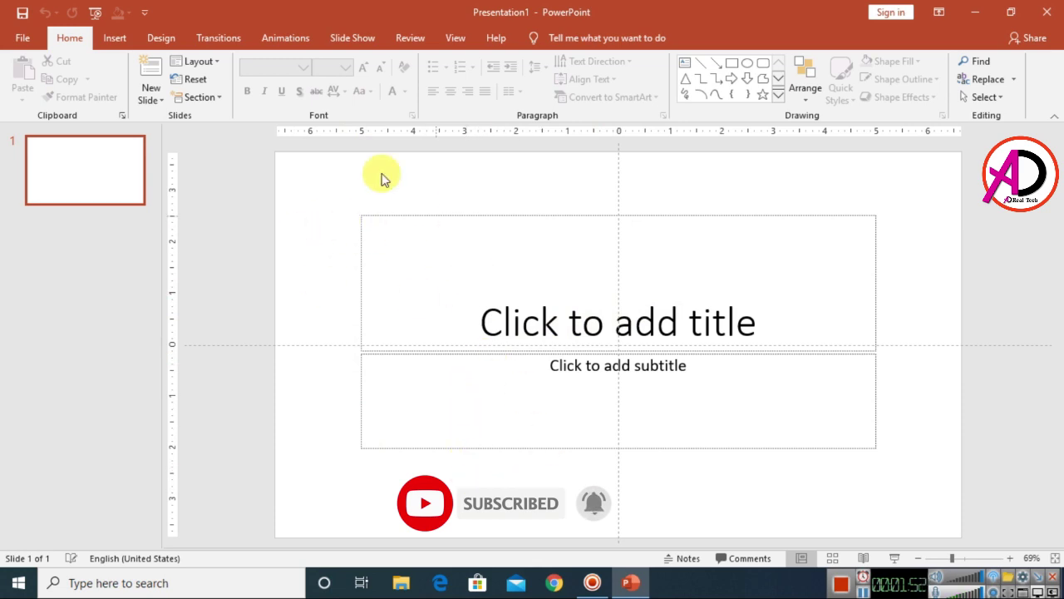
- Set a custom slide size of 5 in wide by 7 in high, portrait, and confirm it
left_click(161, 37)
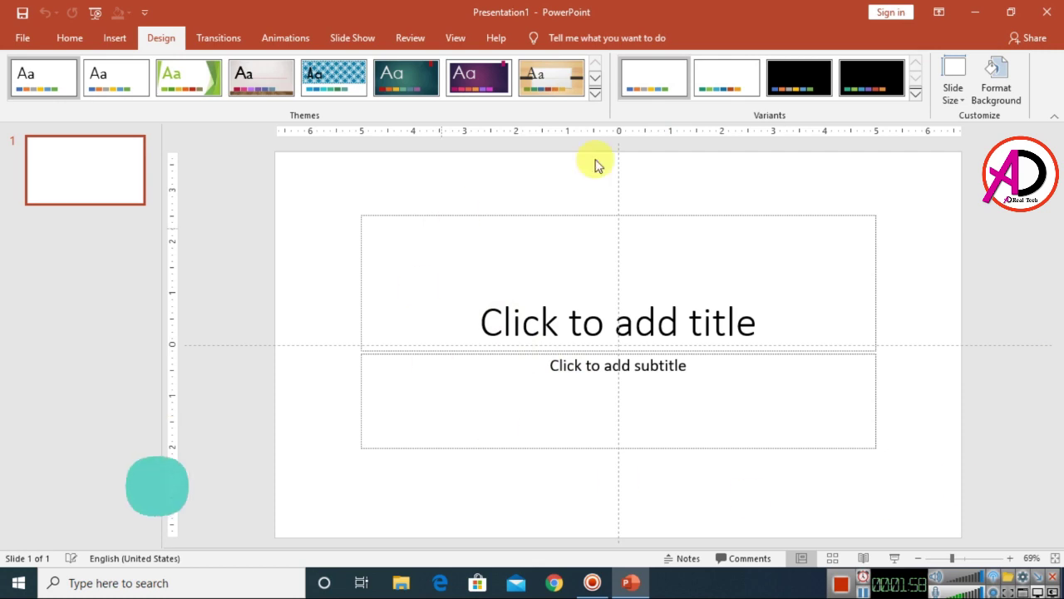
left_click(953, 92)
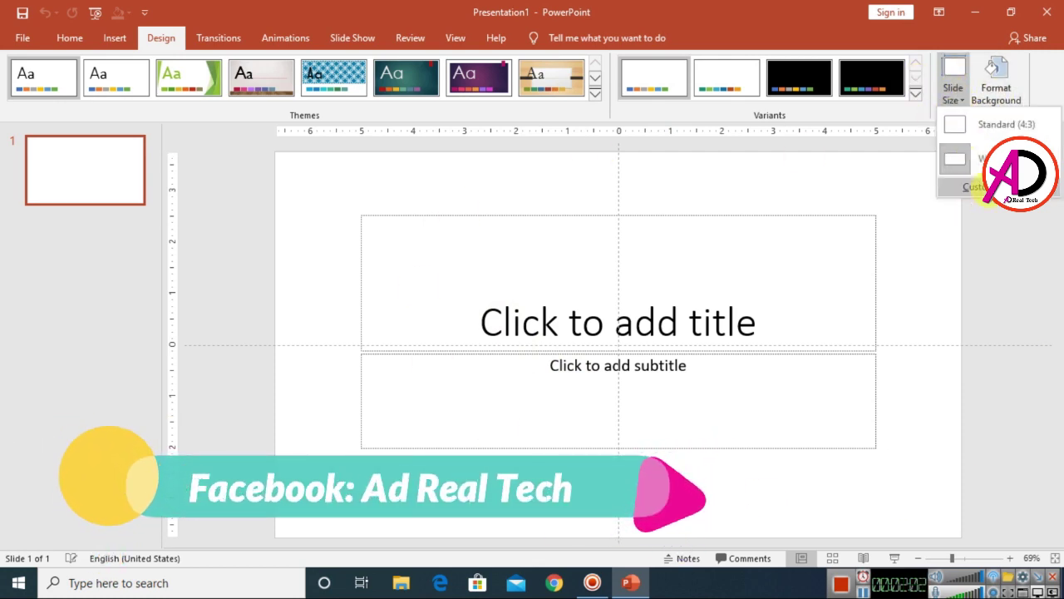
left_click(981, 187)
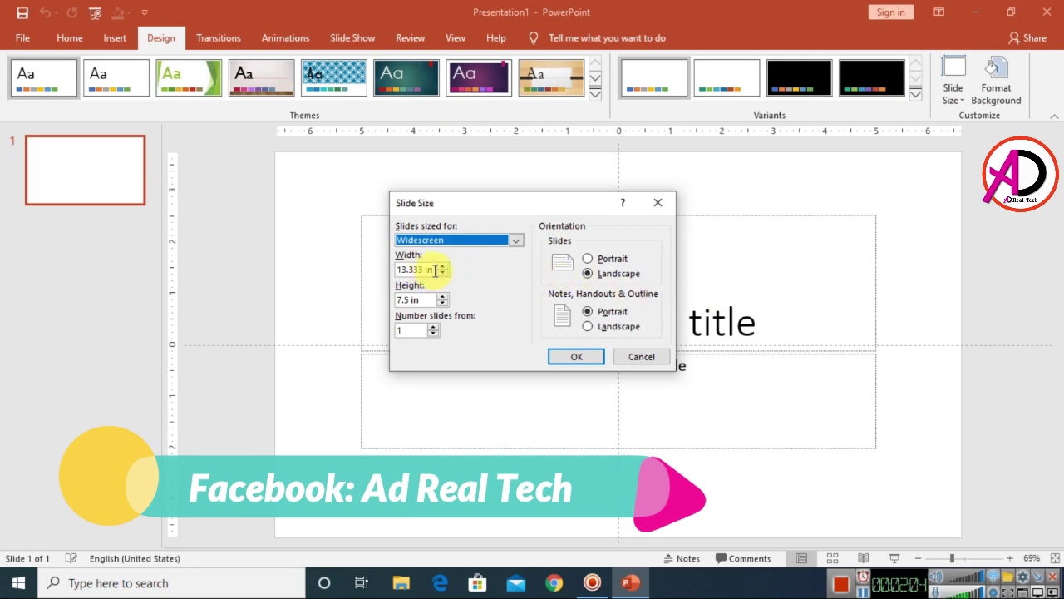
left_click_drag(435, 270, 384, 276)
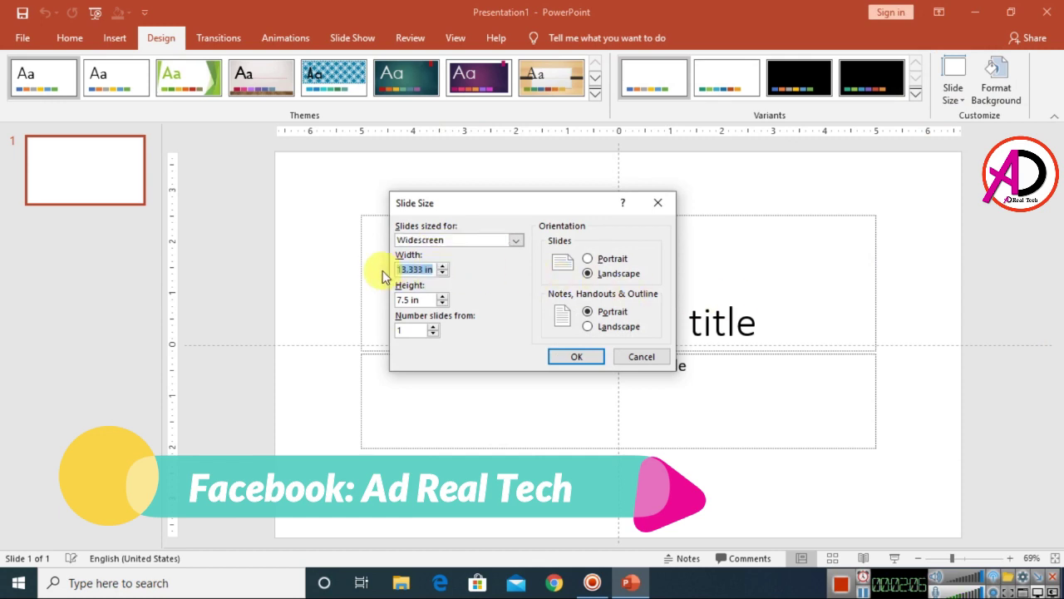
type("5")
key("Tab")
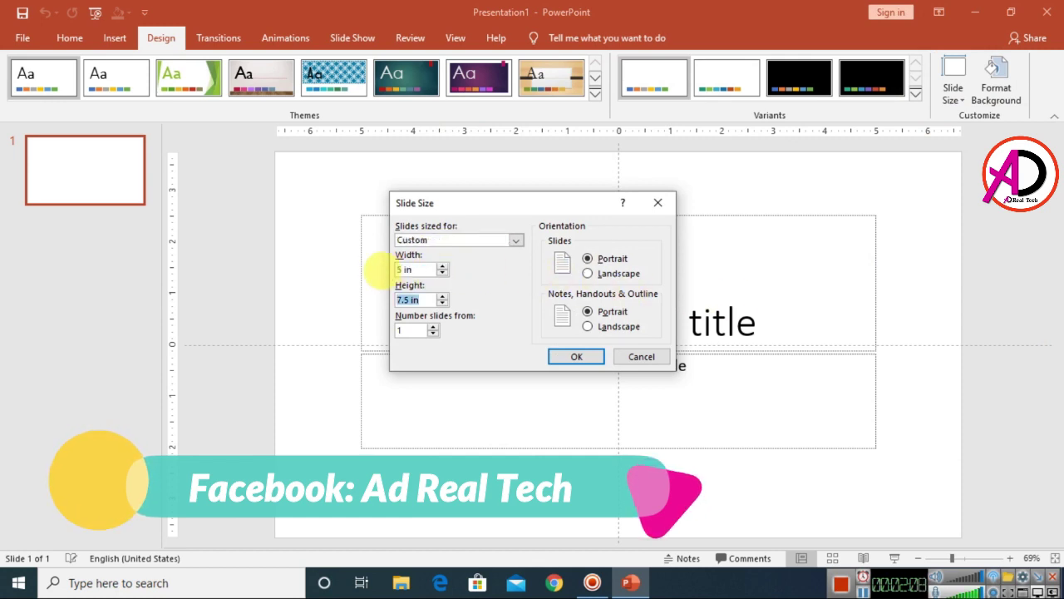
left_click(411, 270)
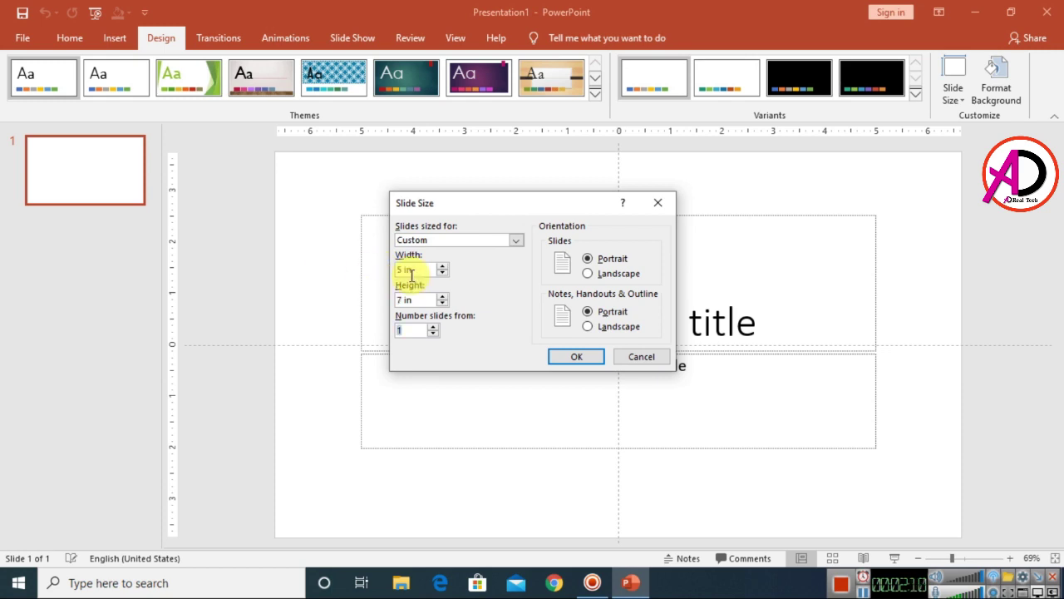
left_click(422, 303)
left_click_drag(416, 301, 399, 298)
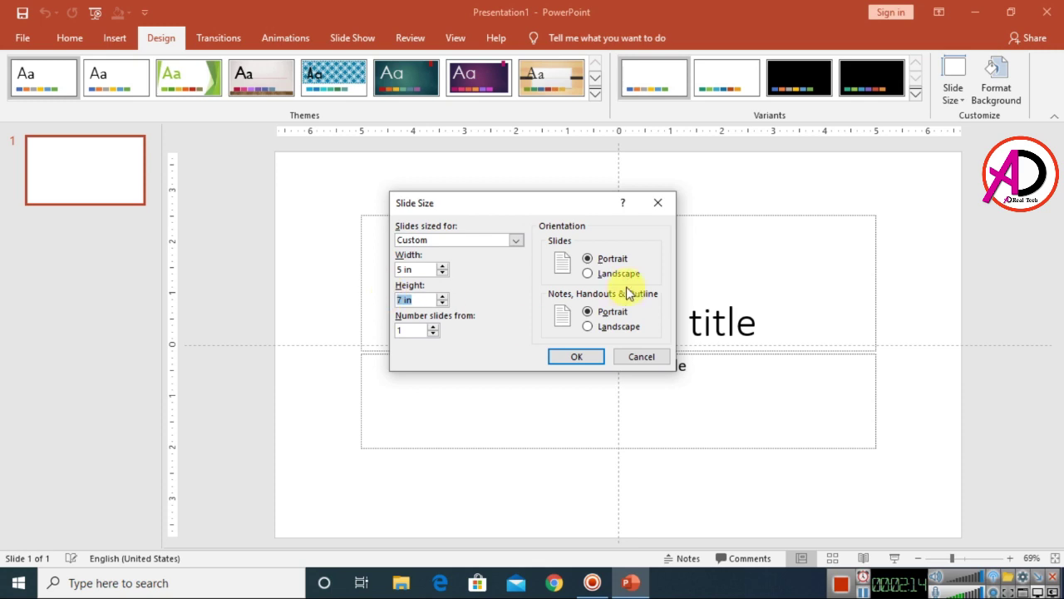
left_click(580, 357)
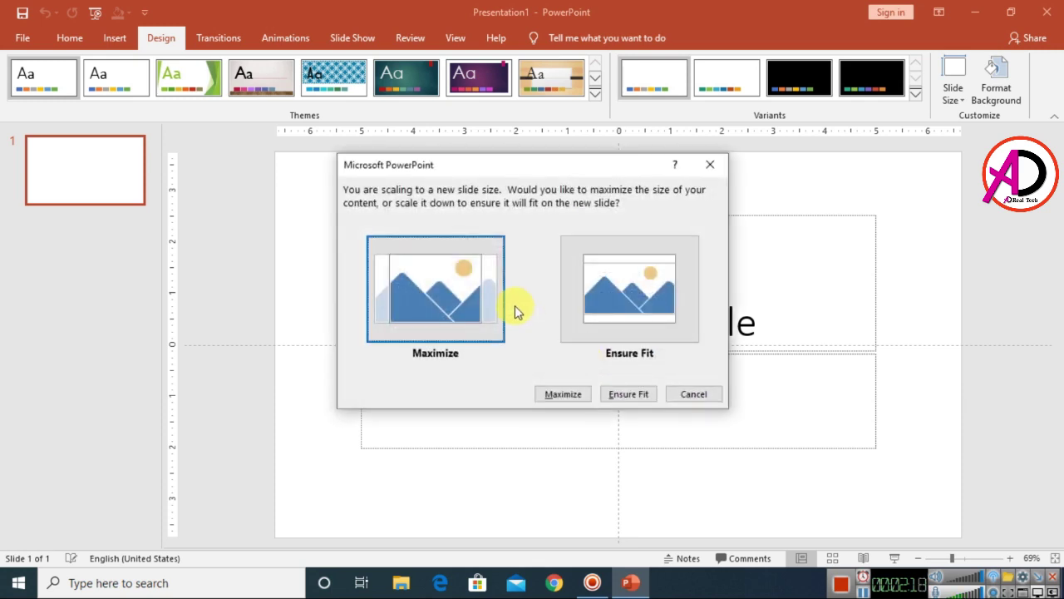
- Choose Maximize for the new size and delete the title and subtitle placeholders
left_click(433, 320)
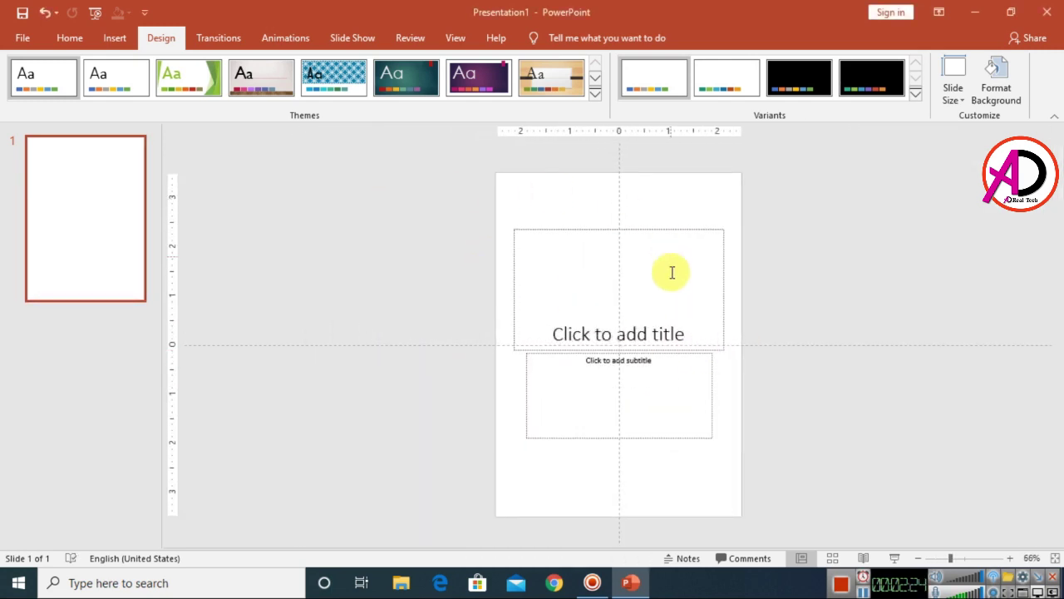
mouse_move(480, 190)
left_mouse_down()
mouse_move(743, 427)
mouse_move(782, 499)
left_mouse_up()
key("Delete")
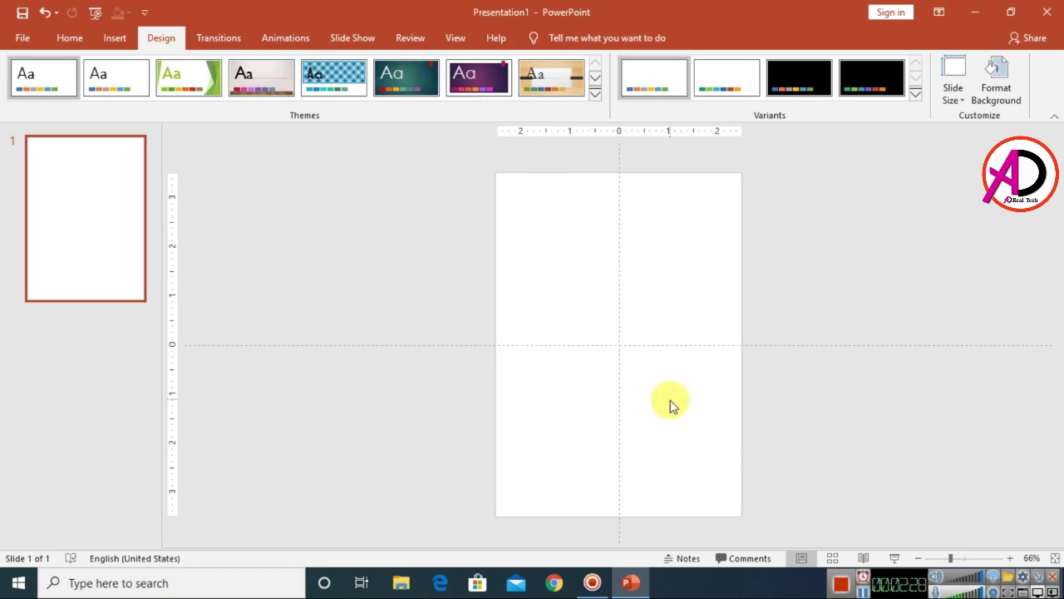
left_click(112, 40)
left_click(70, 47)
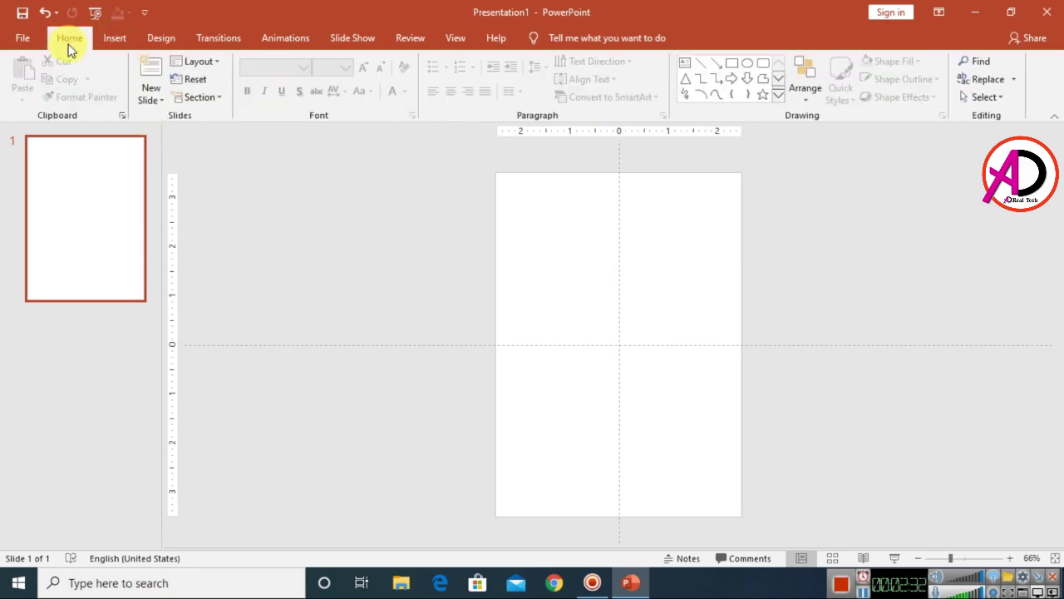
- Draw a Rectangle: Top Corners Rounded shape across the top of the slide
left_click(780, 99)
left_click(778, 10)
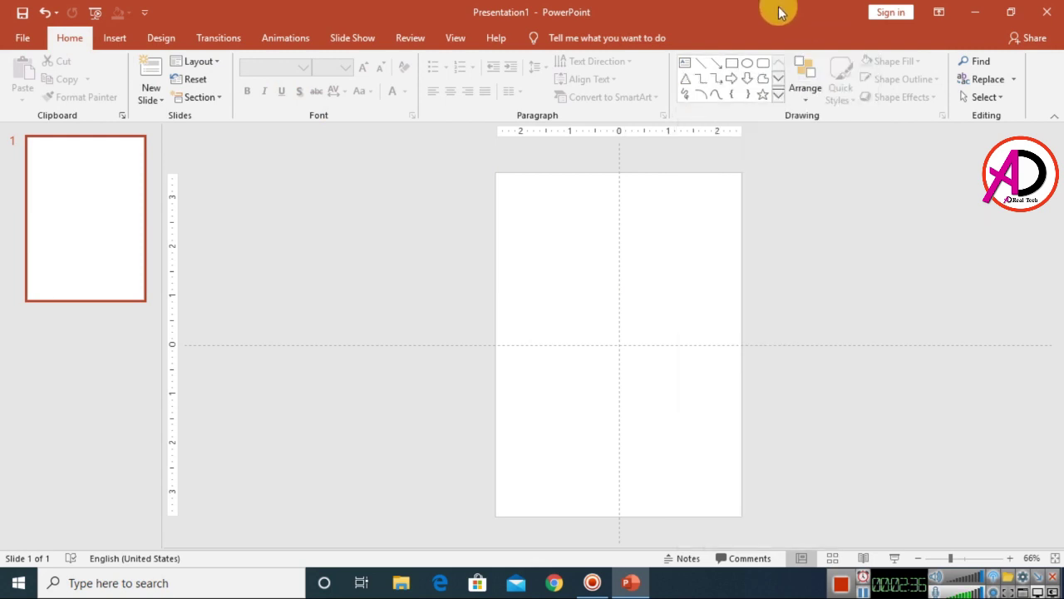
left_click(780, 99)
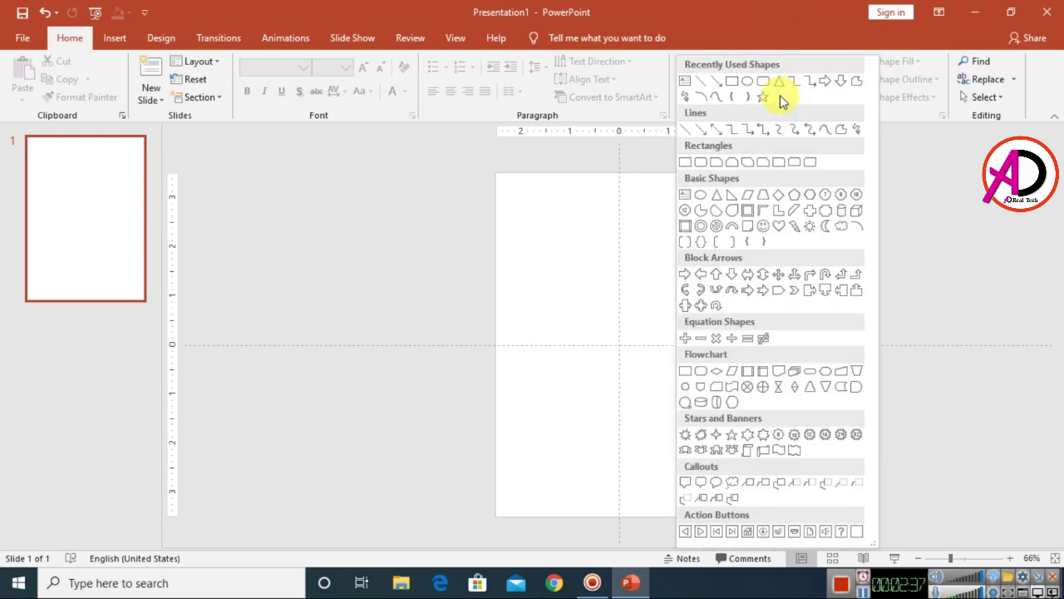
left_click(794, 162)
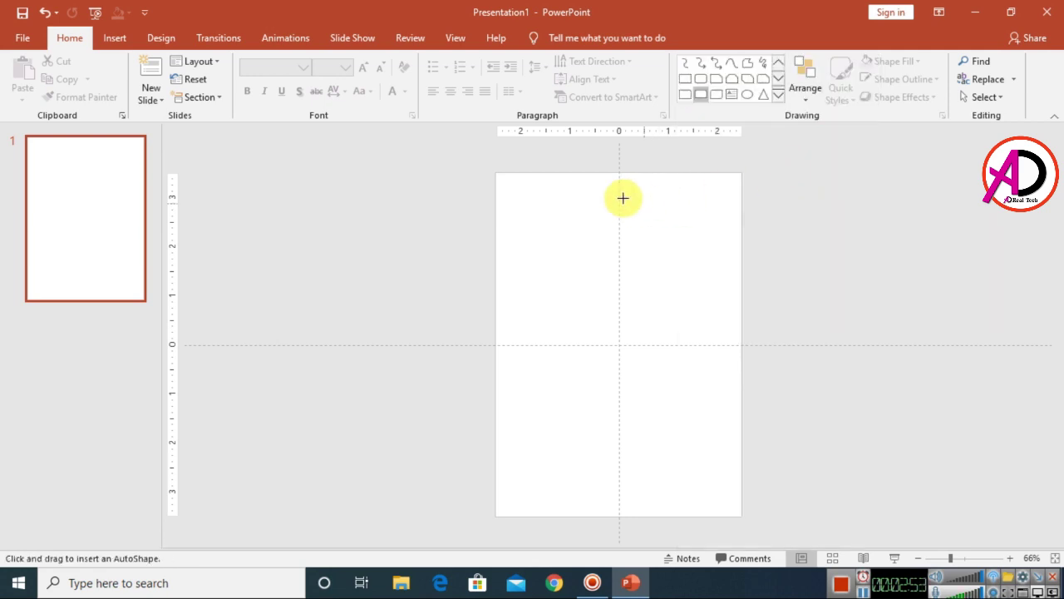
mouse_move(511, 196)
left_mouse_down()
mouse_move(613, 219)
mouse_move(720, 220)
mouse_move(713, 198)
mouse_move(699, 205)
left_mouse_up()
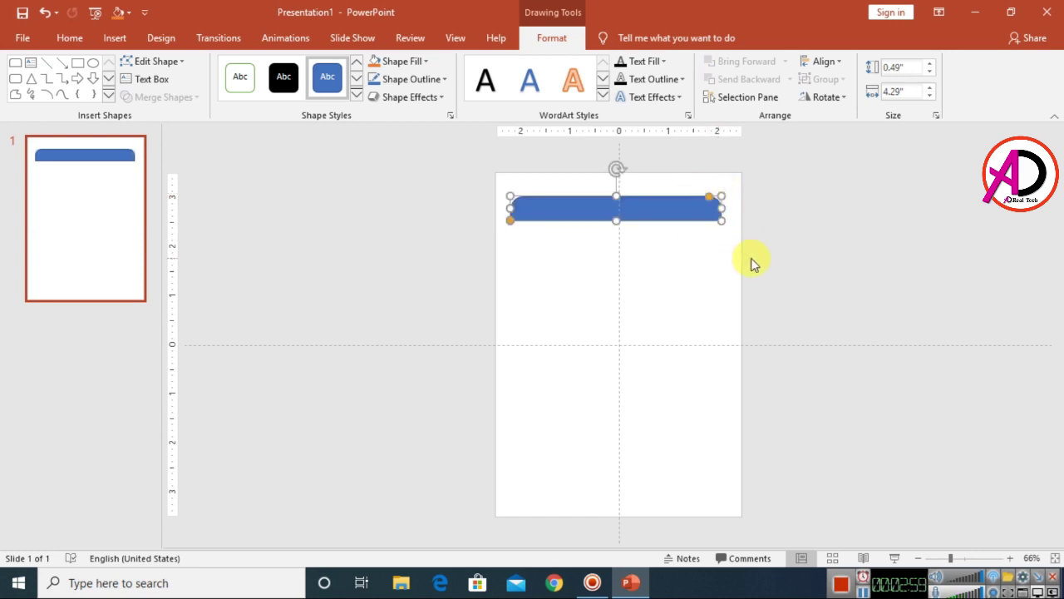
scroll(751, 258, "up", 1)
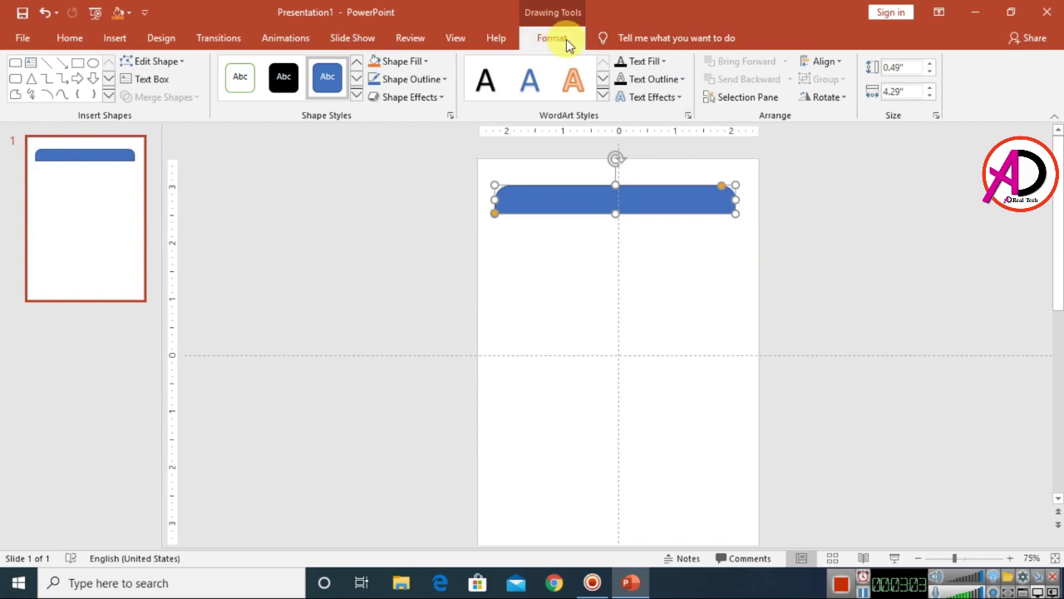
- Flip the rounded-top banner shape vertically
left_click(827, 97)
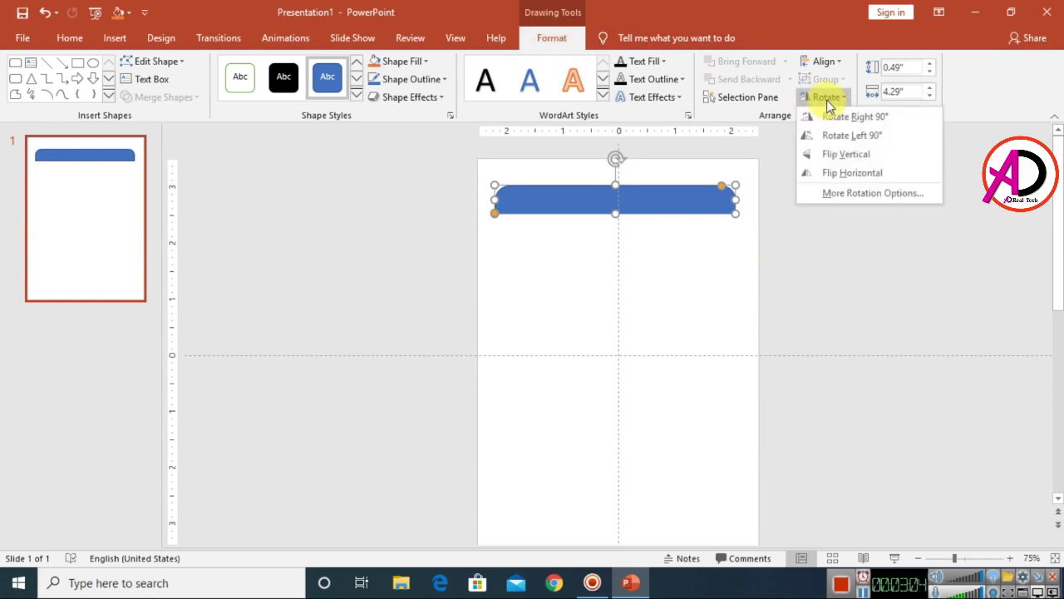
left_click(848, 158)
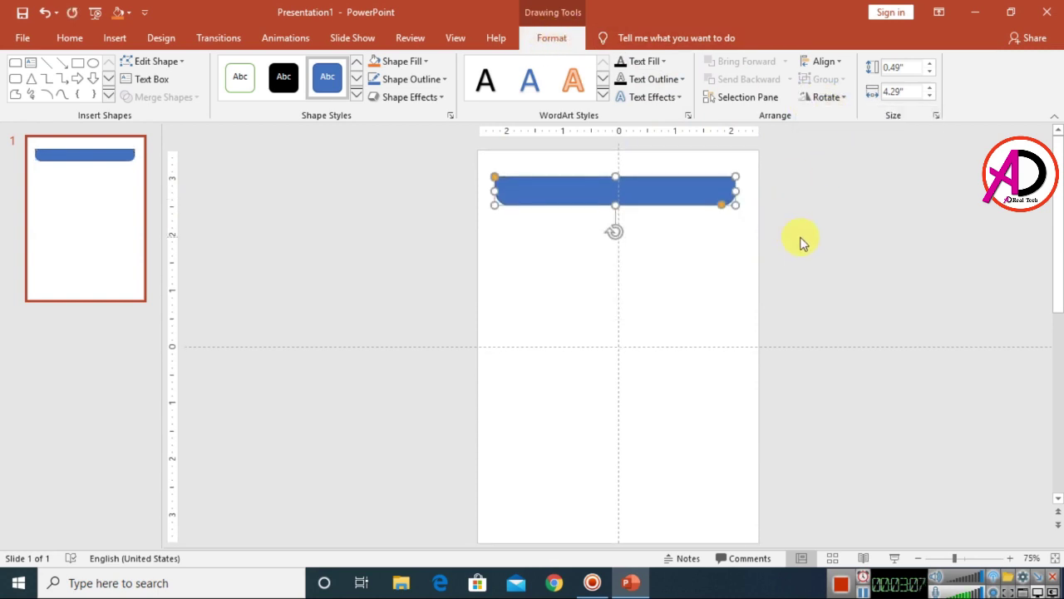
left_click(1013, 558)
left_click(1012, 558)
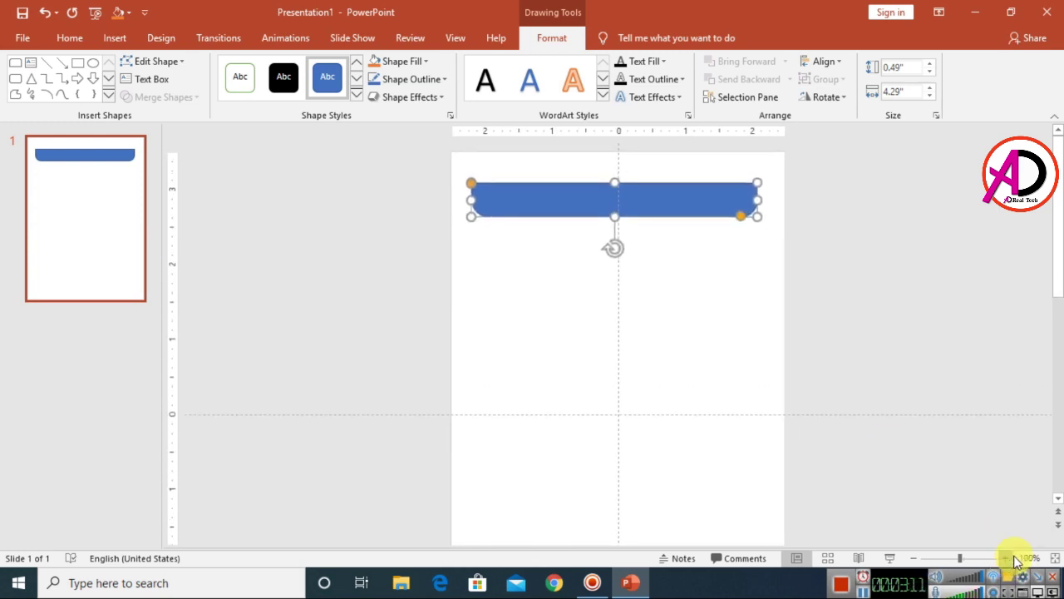
left_click(1011, 558)
left_click(913, 558)
left_click(913, 559)
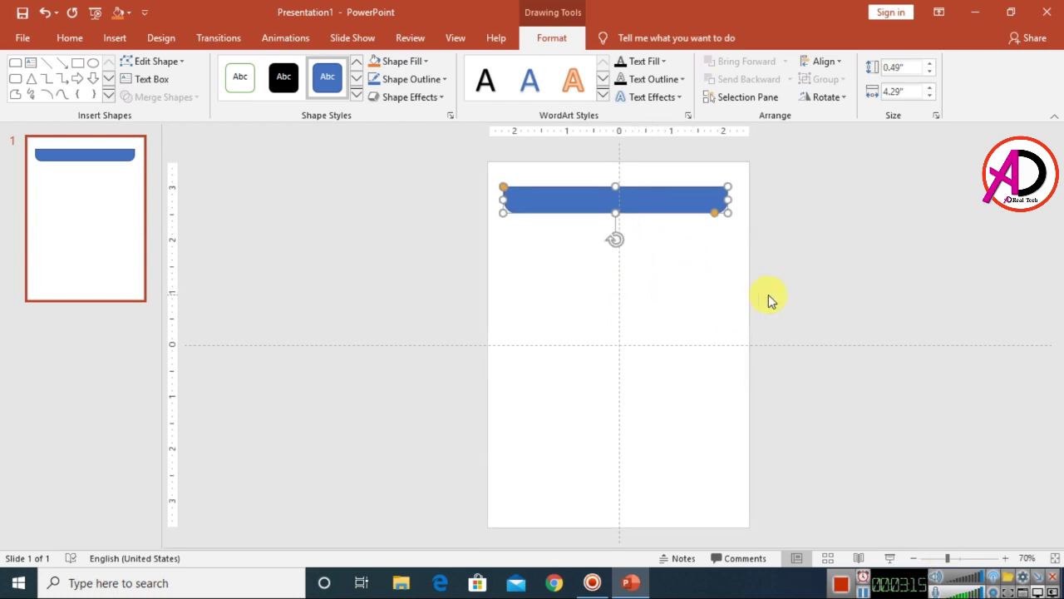
scroll(768, 295, "up", 10)
scroll(769, 295, "down", 12)
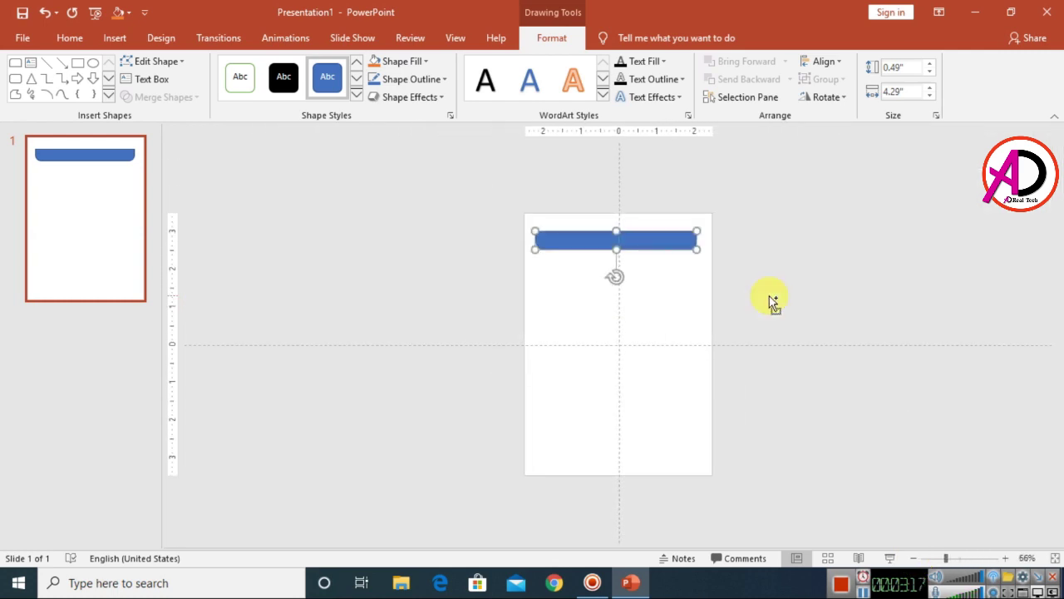
scroll(769, 296, "up", 6)
scroll(712, 299, "up", 7)
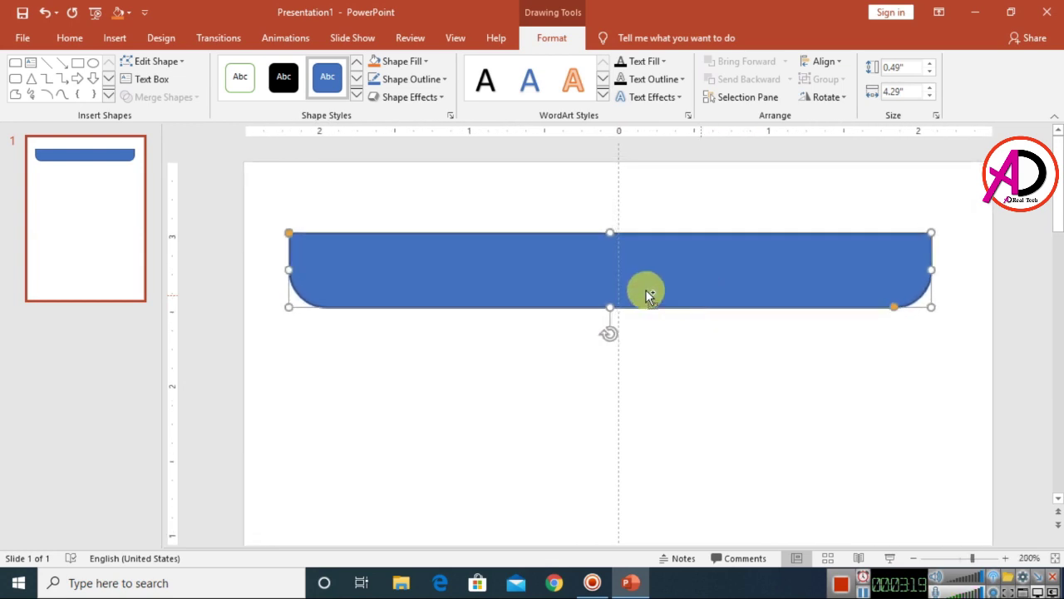
- Move the banner to the top-left corner and resize it to 5" wide by 0.24" tall
left_click_drag(537, 264, 492, 199)
left_click_drag(884, 193, 986, 189)
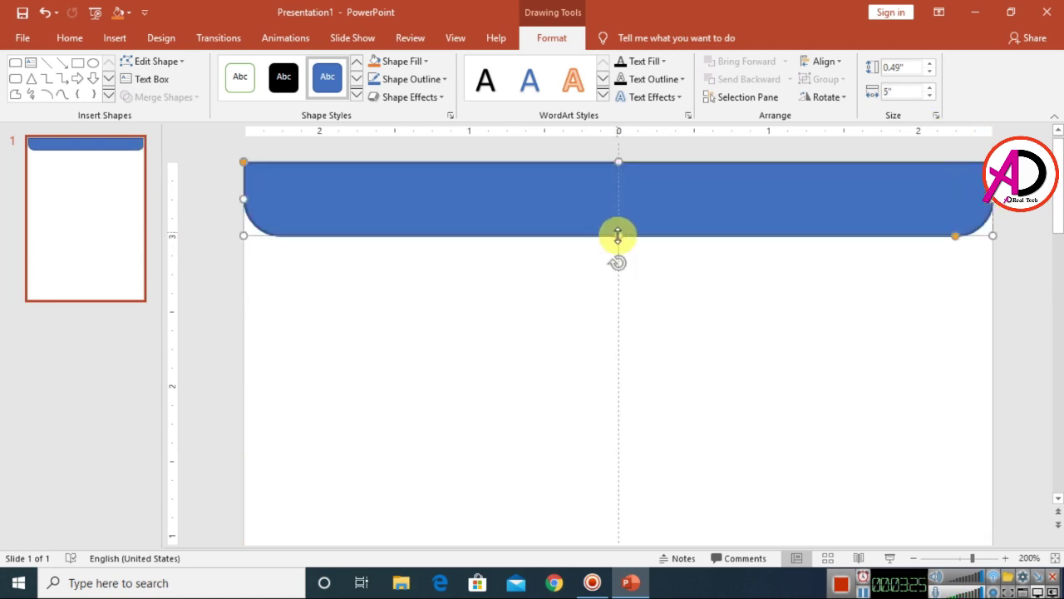
left_click_drag(618, 236, 620, 199)
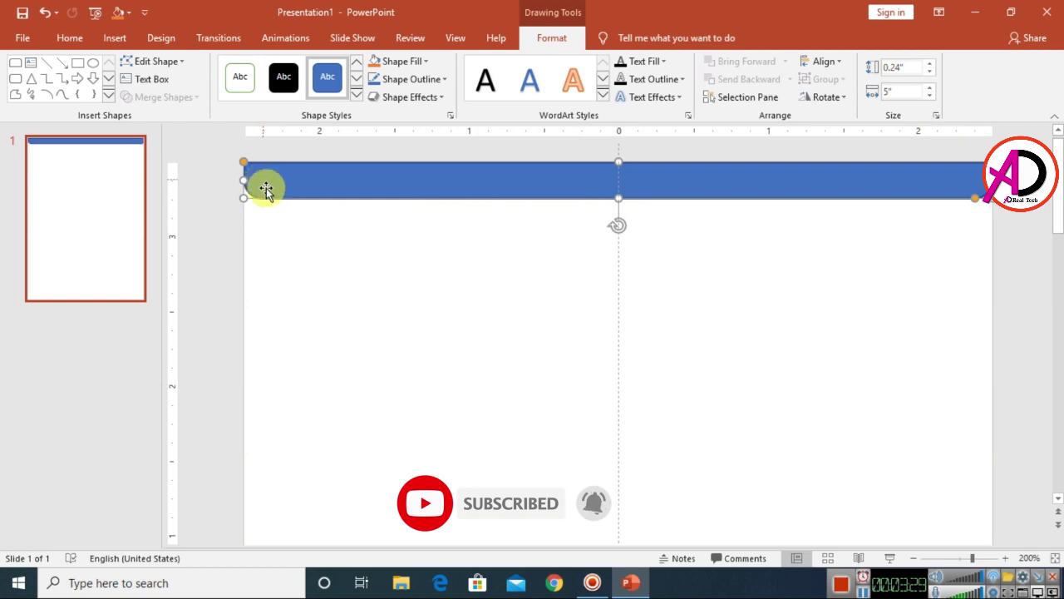
left_click_drag(973, 198, 950, 208)
scroll(948, 308, "down", 5, "ctrl")
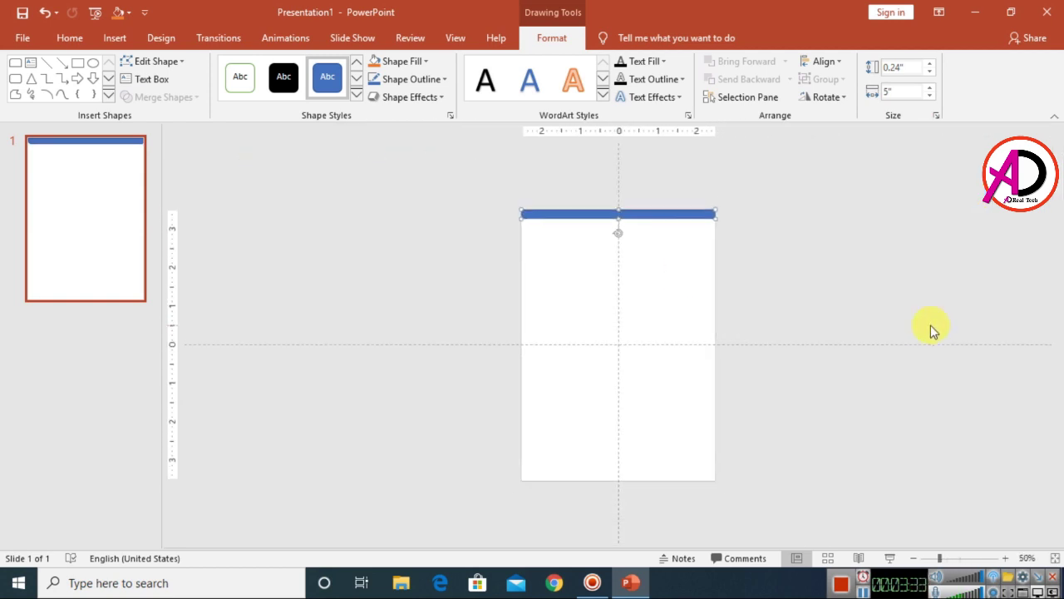
left_click(878, 244)
- Adjust the bar's corner rounding and make it slightly taller, 0.28"
scroll(827, 316, "up", 6, "ctrl")
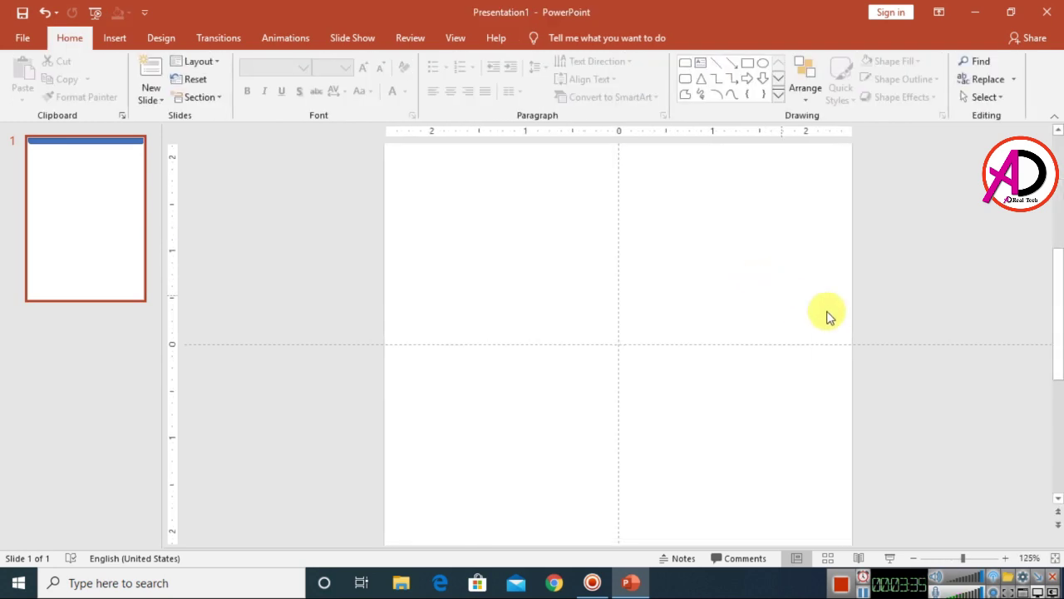
scroll(831, 312, "up", 3)
left_click(690, 173)
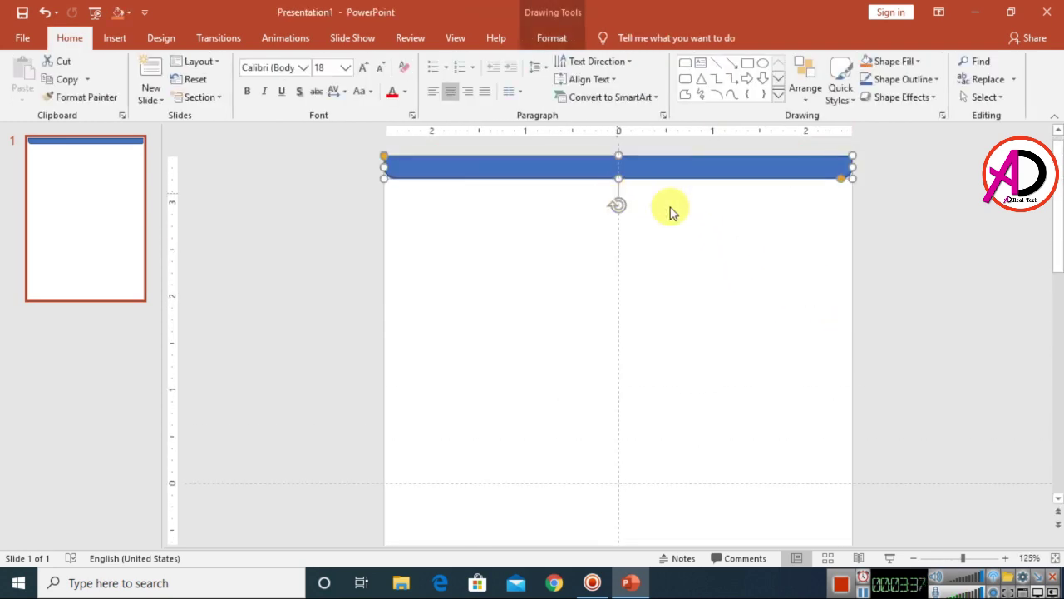
left_click_drag(840, 177, 798, 182)
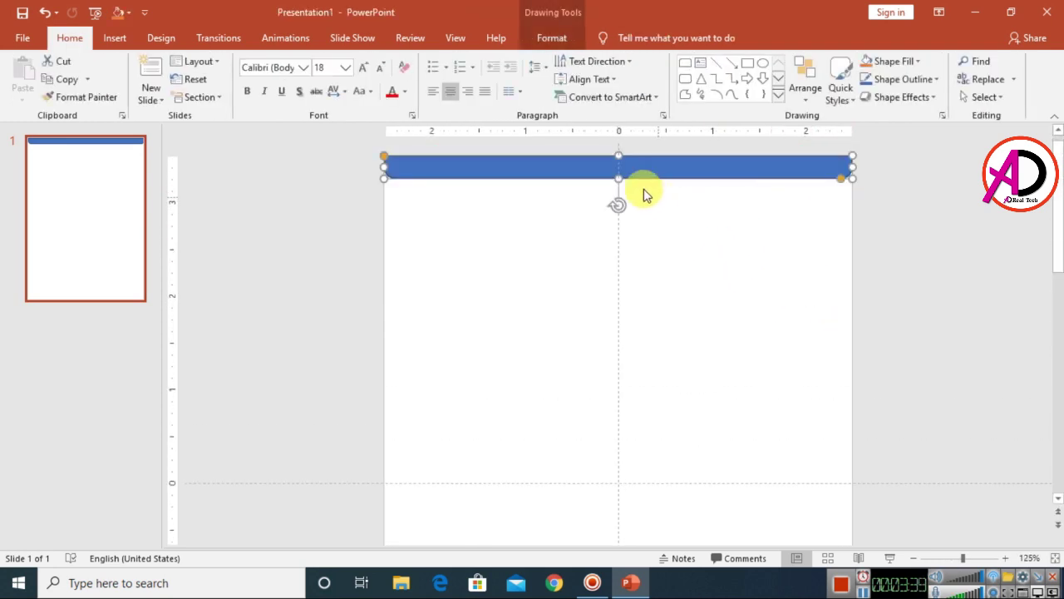
left_click_drag(617, 178, 615, 181)
- Fill the bar with custom magenta RGB 225, 1, 97 (#E10161)
left_click(551, 37)
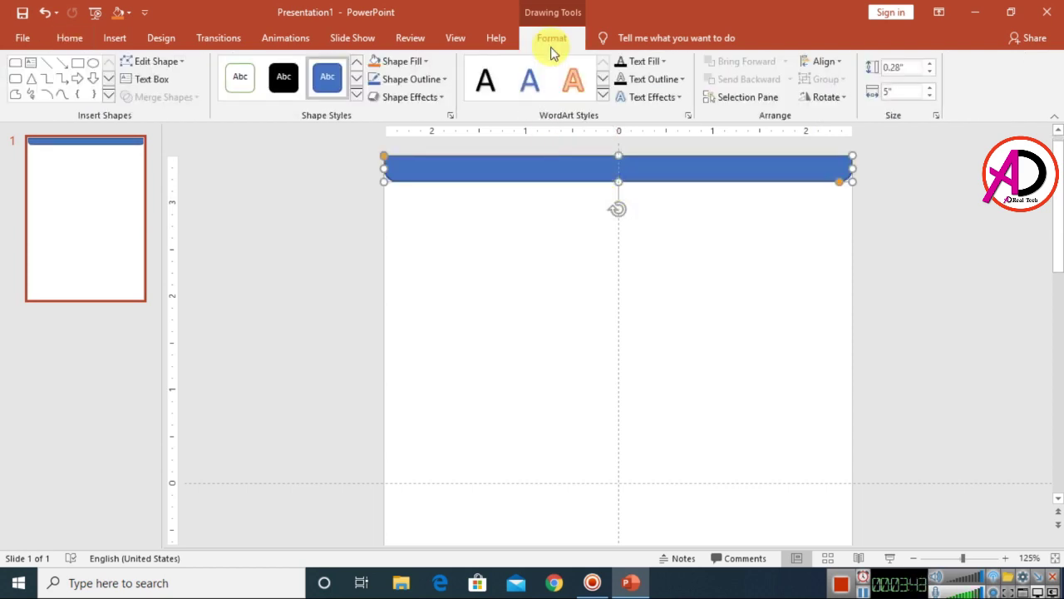
left_click(404, 62)
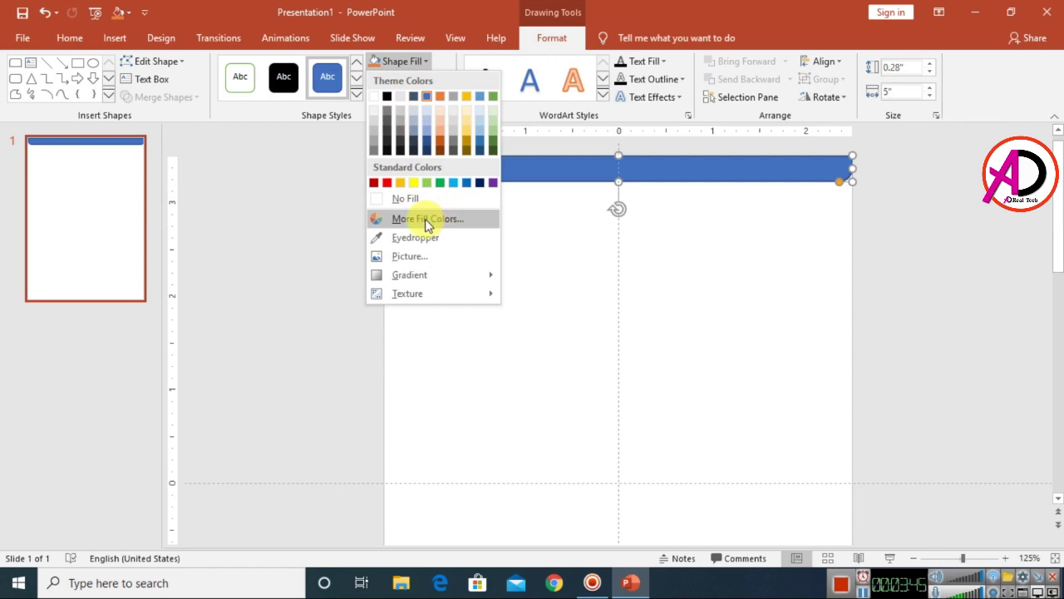
left_click(458, 220)
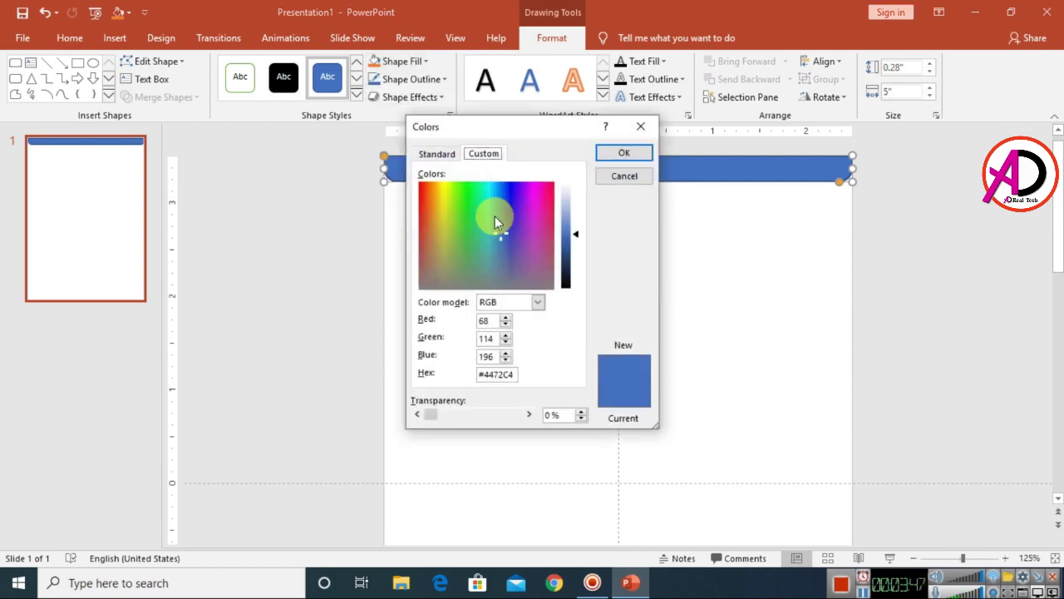
left_click_drag(499, 233, 544, 182)
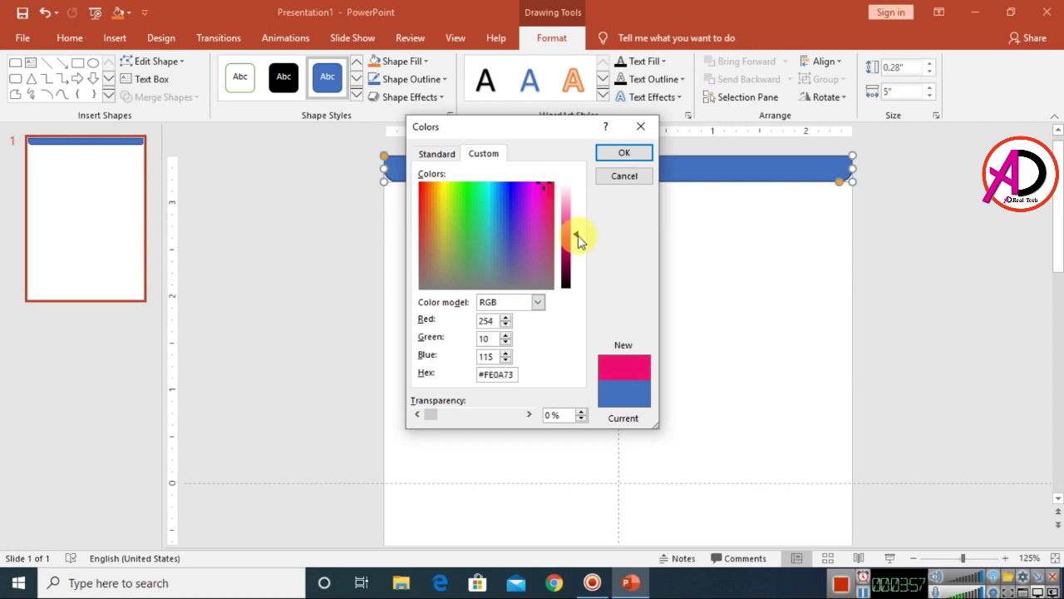
left_click_drag(577, 239, 577, 245)
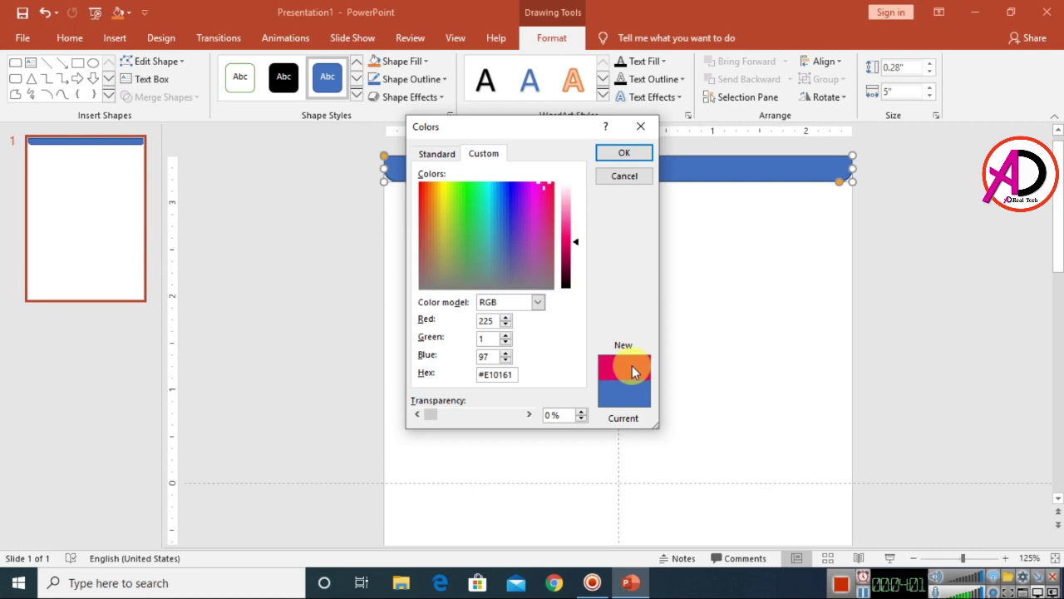
left_click(623, 155)
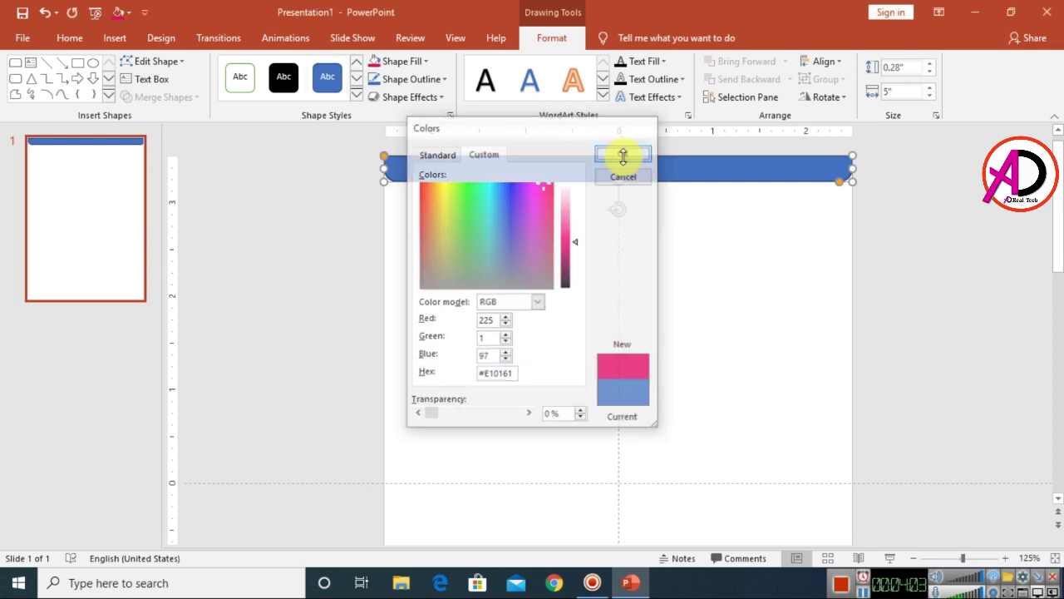
- Set the magenta bar's Shape Outline to No Outline
left_click(431, 83)
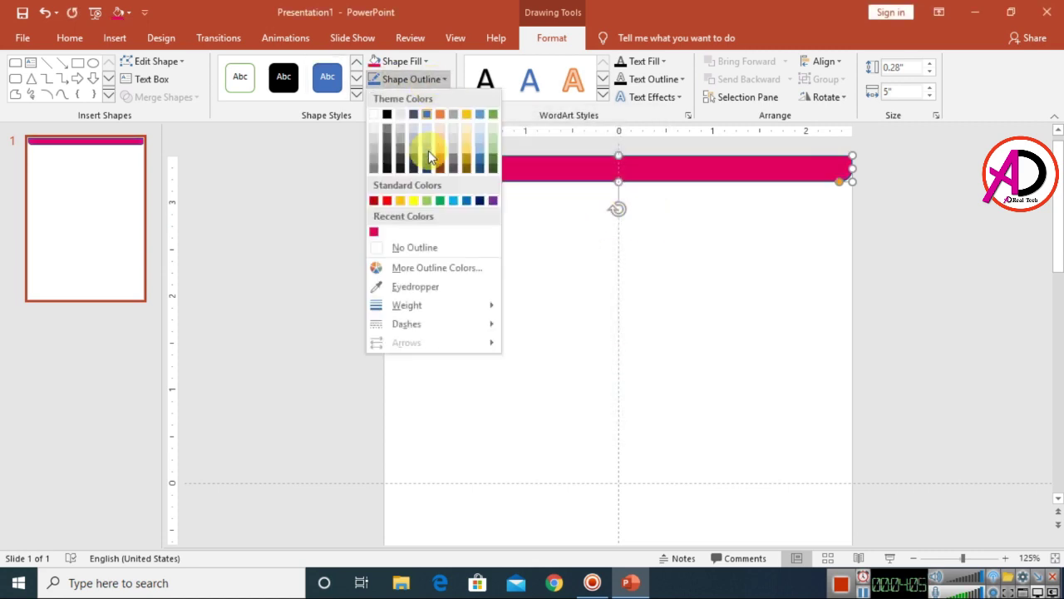
left_click(430, 247)
left_click(680, 301)
scroll(706, 330, "down", 5, "ctrl")
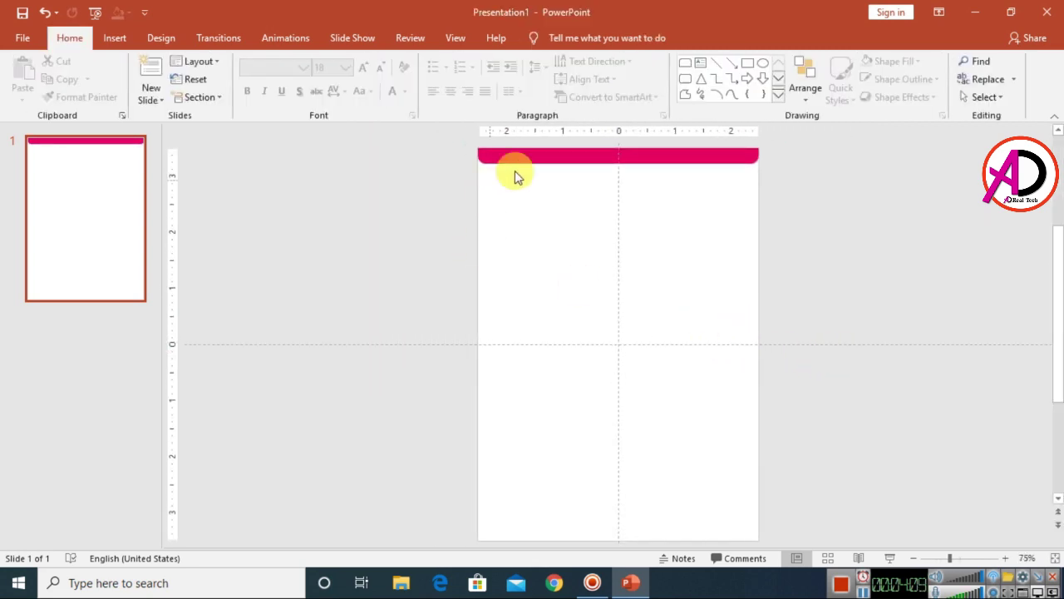
scroll(634, 254, "up", 12, "ctrl")
scroll(803, 314, "up", 2)
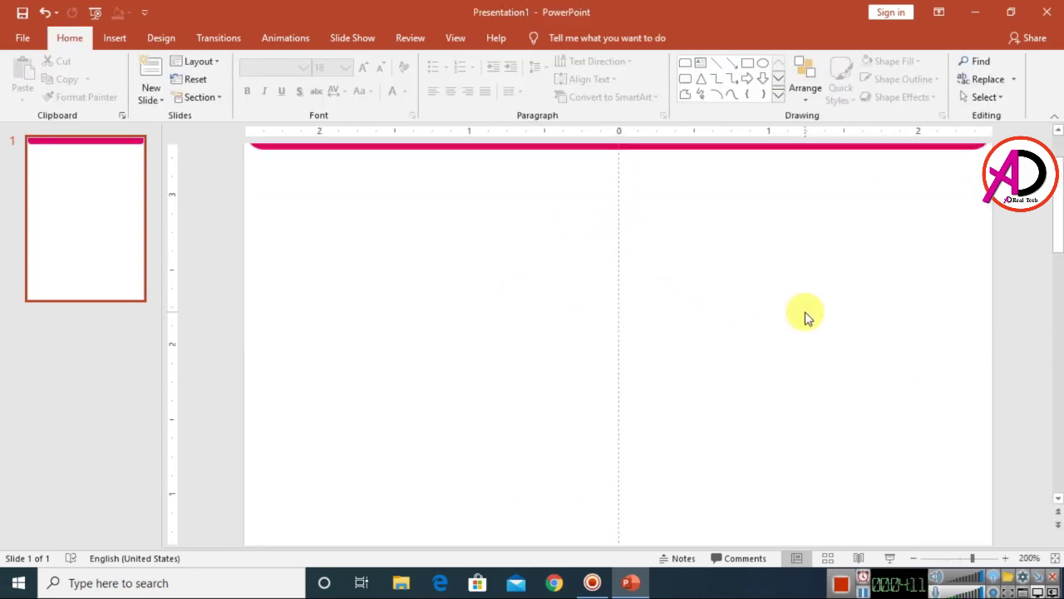
scroll(790, 316, "down", 15, "ctrl")
- Draw a wide text box directly beneath the magenta top bar
scroll(699, 322, "up", 2, "ctrl")
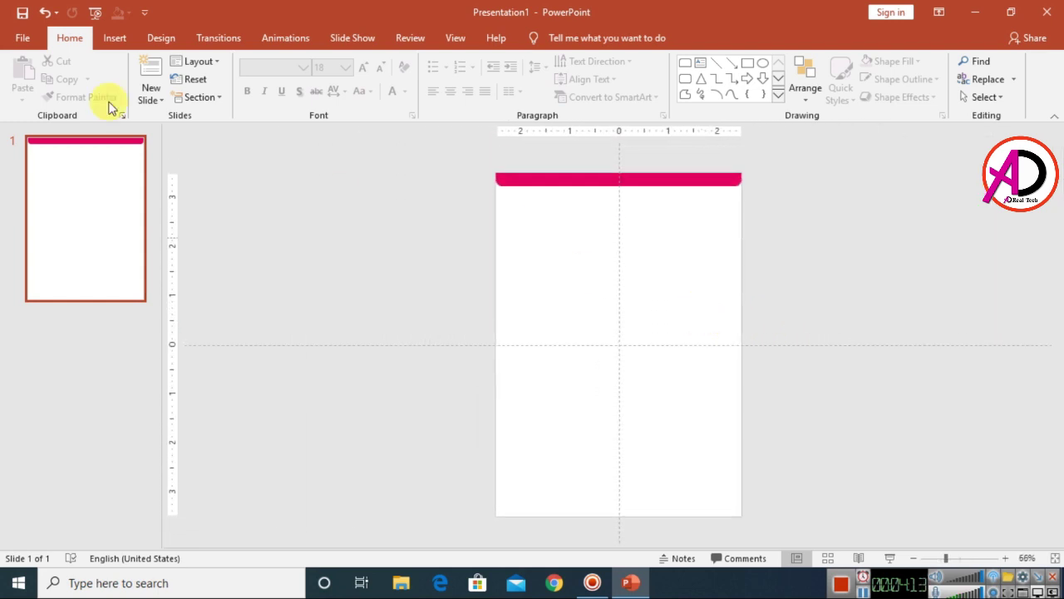
scroll(555, 277, "up", 1, "ctrl")
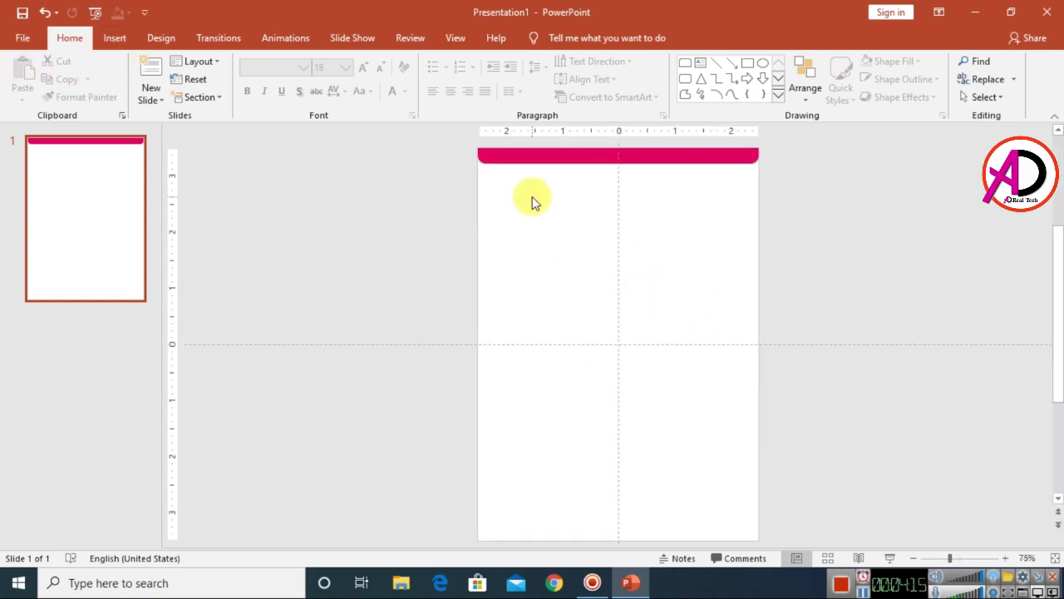
scroll(604, 254, "up", 2, "ctrl")
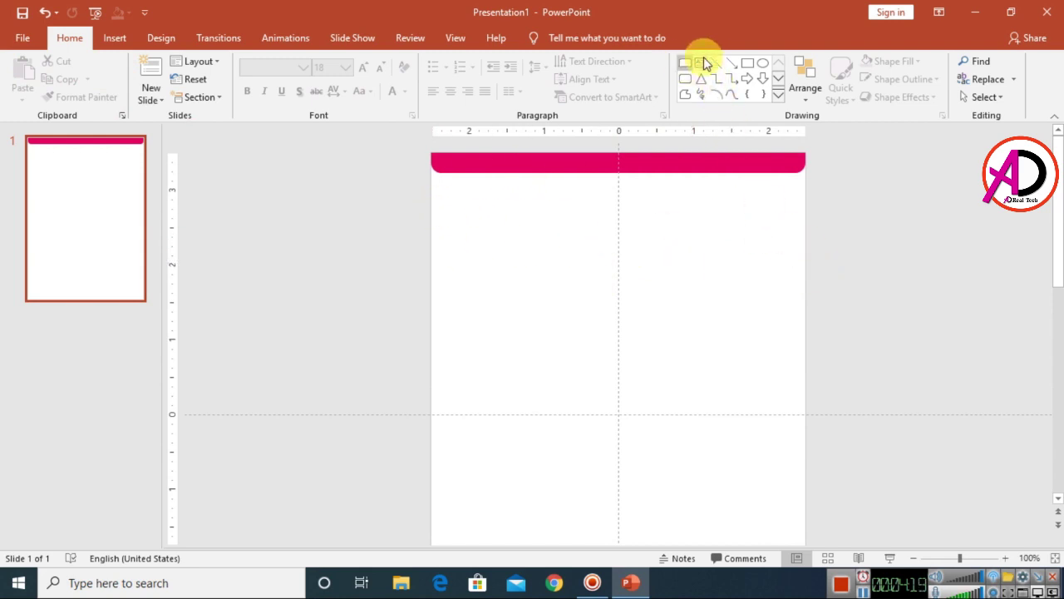
left_click(780, 98)
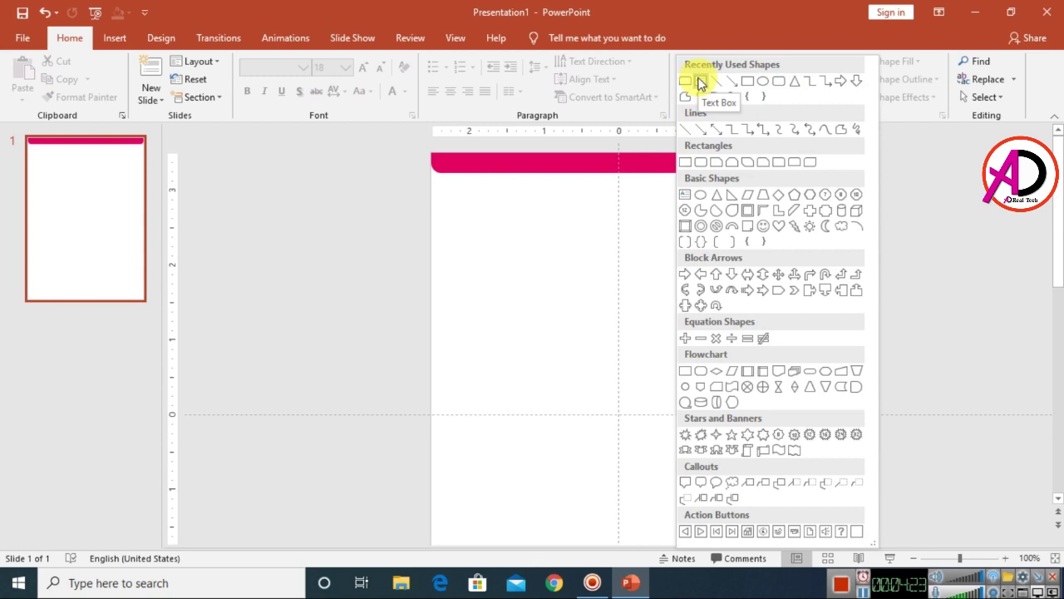
left_click(700, 80)
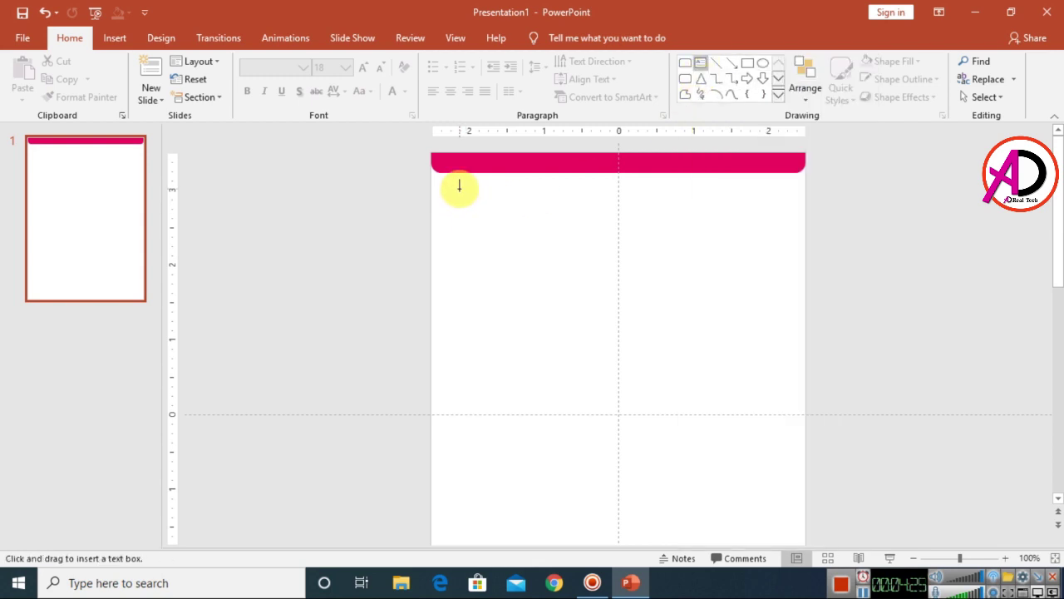
mouse_move(451, 184)
left_mouse_down()
mouse_move(646, 252)
mouse_move(740, 272)
mouse_move(786, 263)
left_mouse_up()
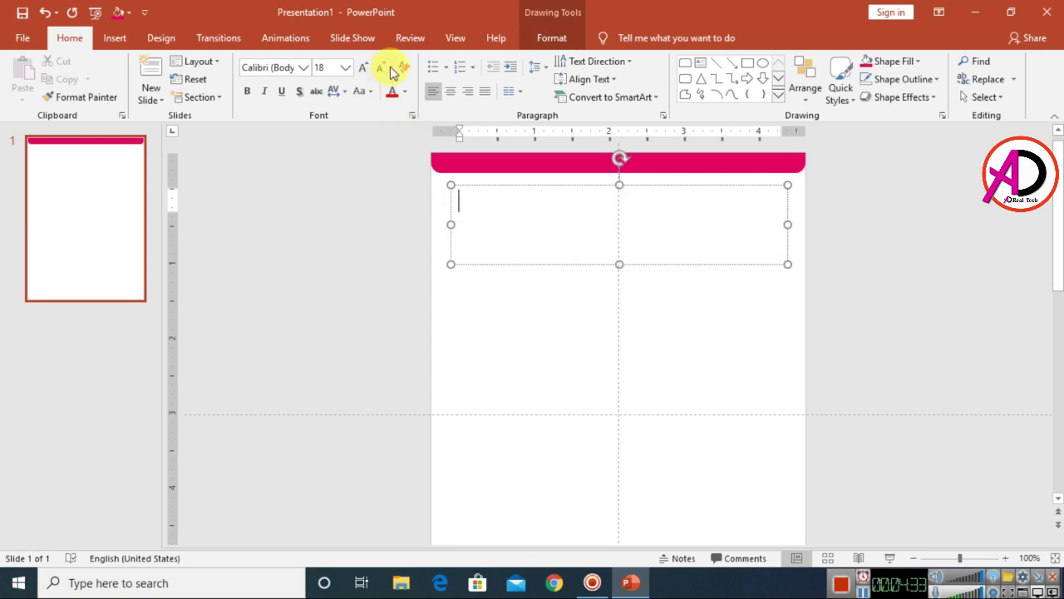
- Give the text box 16 pt font size, a line spacing setting, and centered alignment
left_click(366, 69)
left_click(366, 70)
left_click(379, 70)
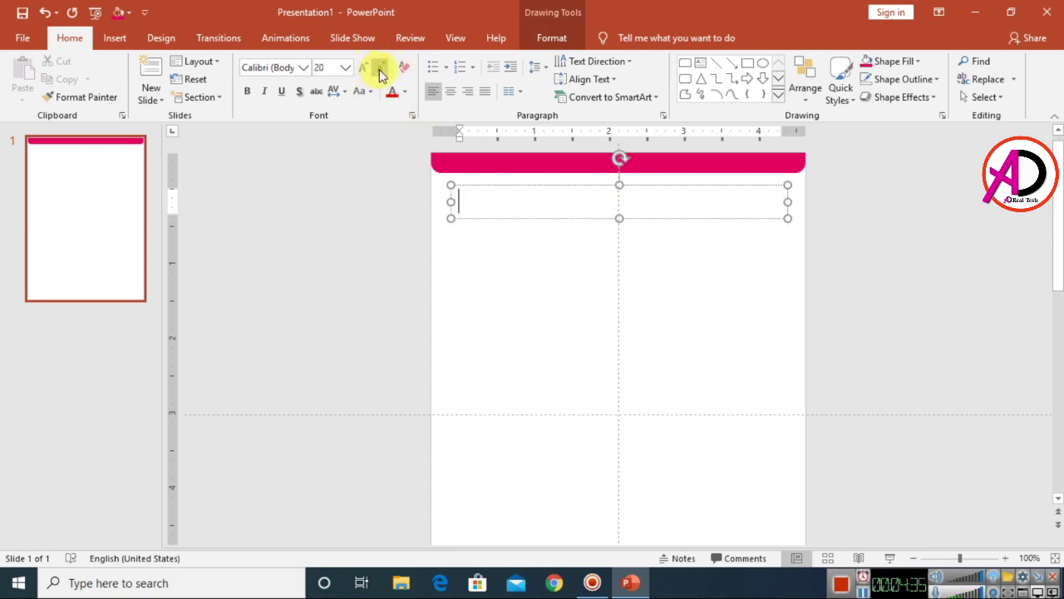
left_click(379, 70)
left_click(379, 70)
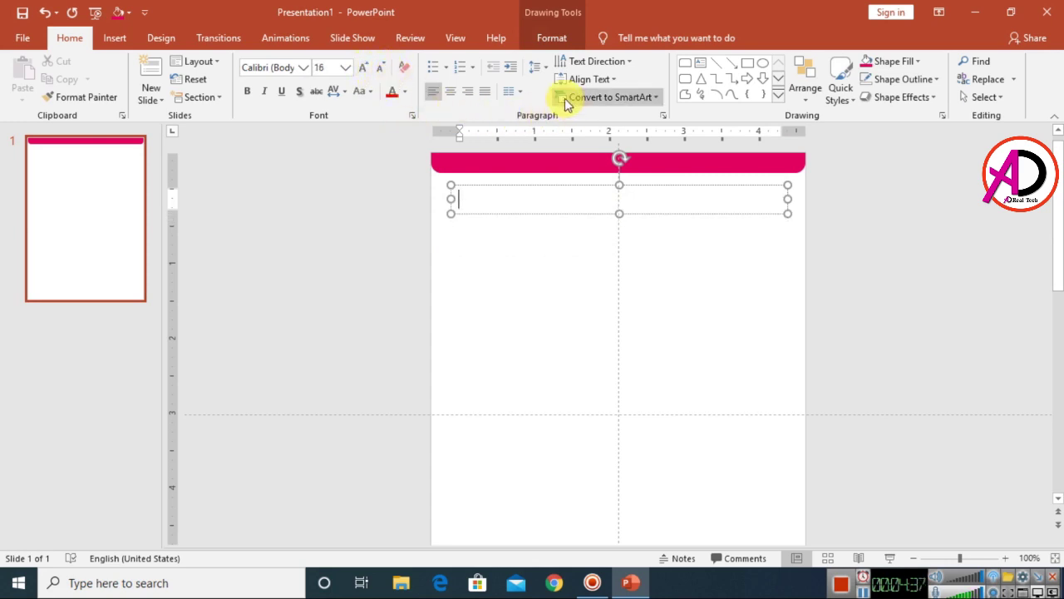
left_click(541, 73)
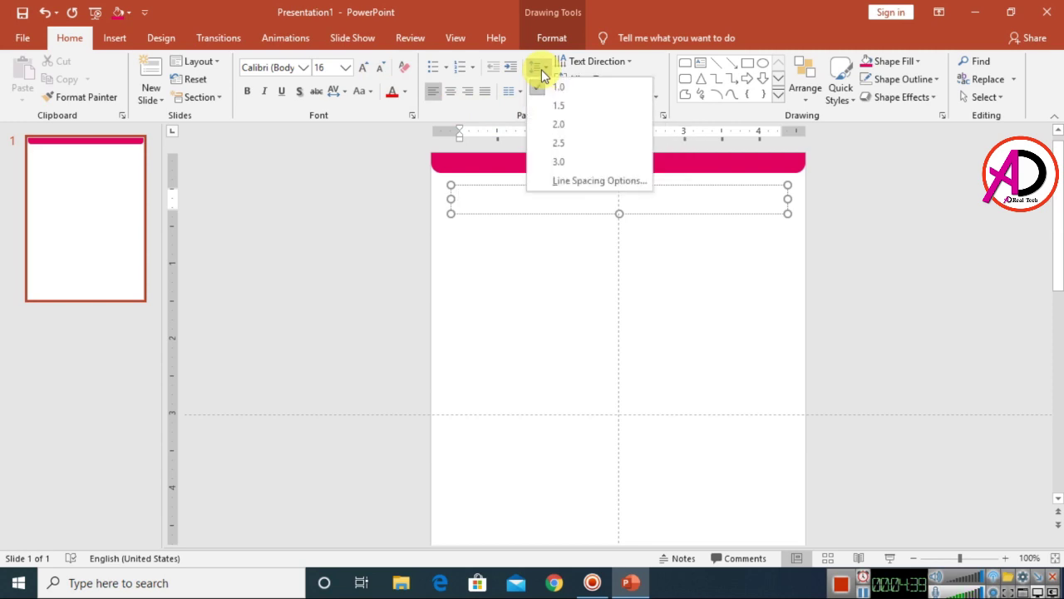
left_click(562, 88)
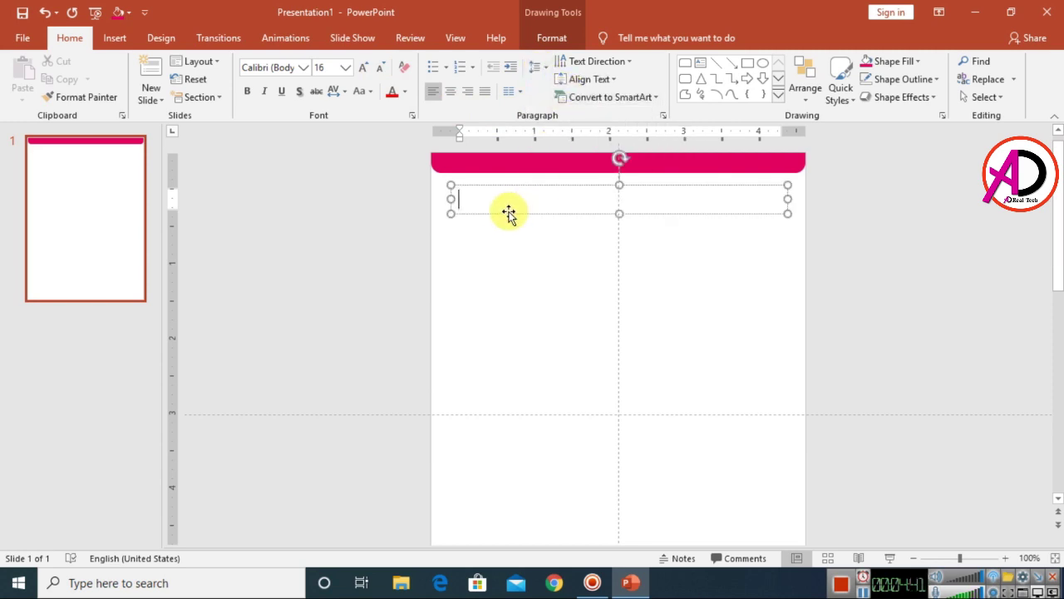
left_click(448, 92)
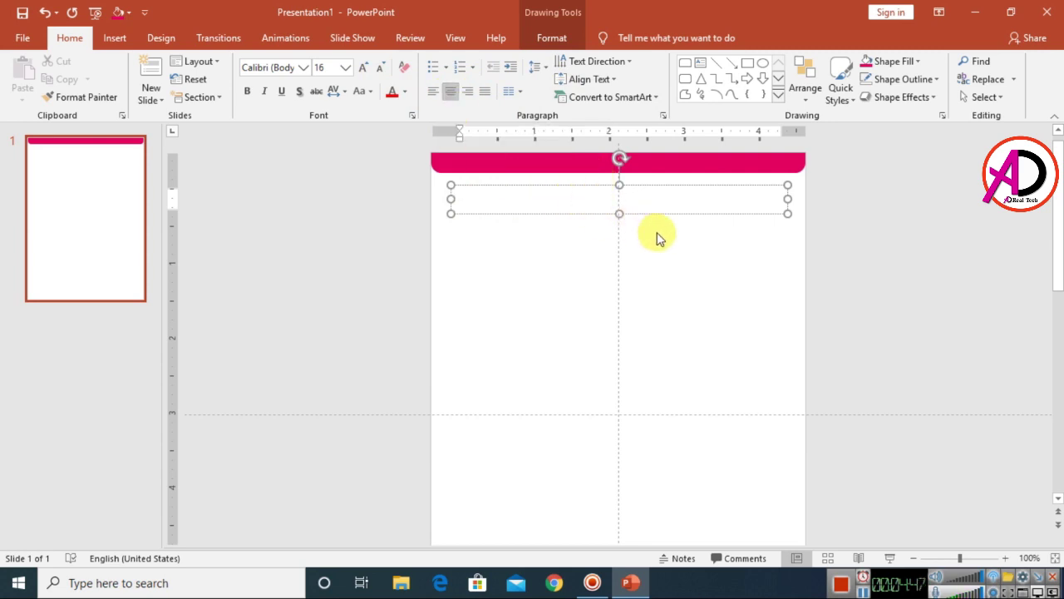
- Type 'GLOBAL COMPUTER CENTER' and set it in the Bahnschrift font
type("GLOBAL COMPUTER CENTER")
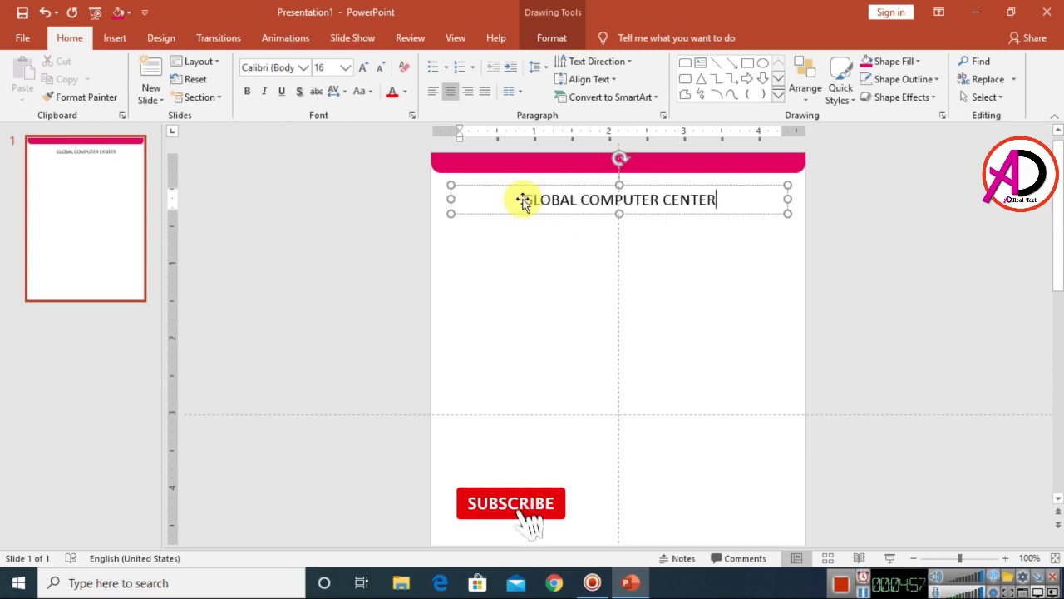
left_click_drag(520, 201, 717, 201)
left_click(304, 67)
scroll(307, 250, "down", 20)
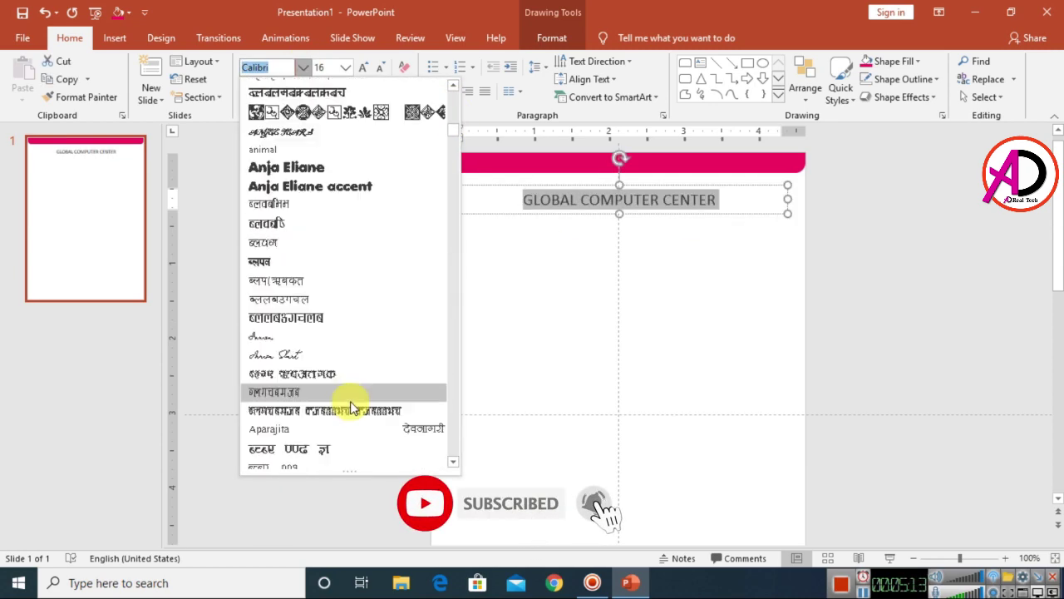
left_click(320, 243)
- Add 12 pt lines for 'Dehli, India', the contact e-mail and the phone number
left_click(644, 178)
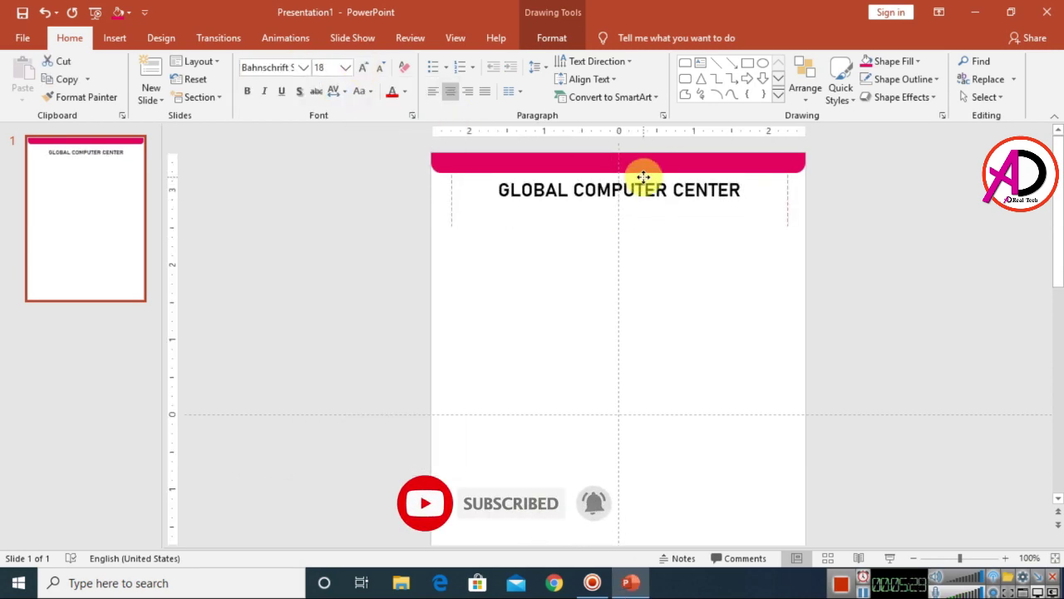
left_click(380, 67)
type("Dehli")
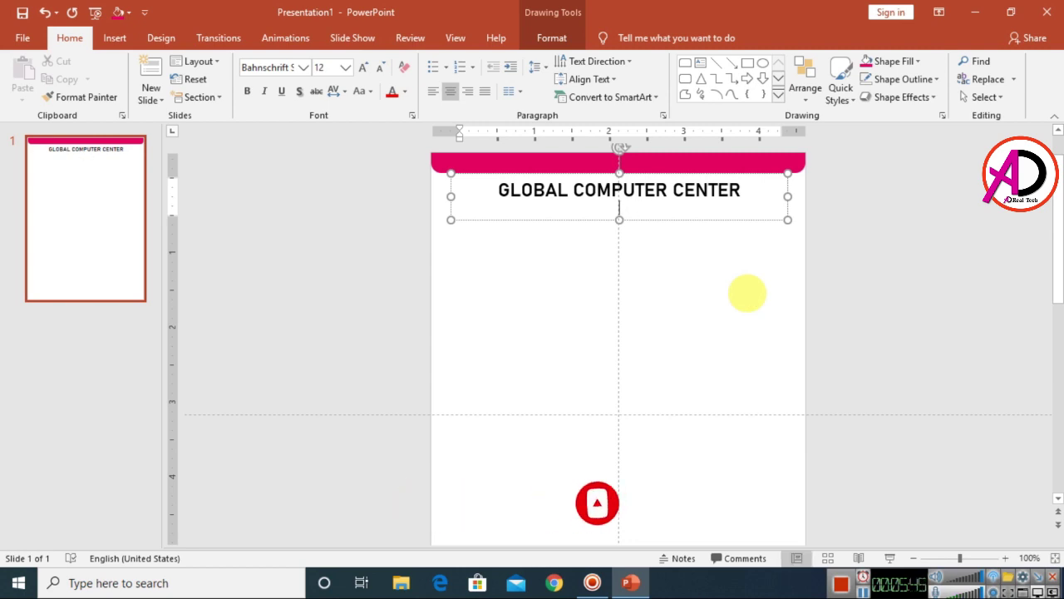
type(", India")
key("Return")
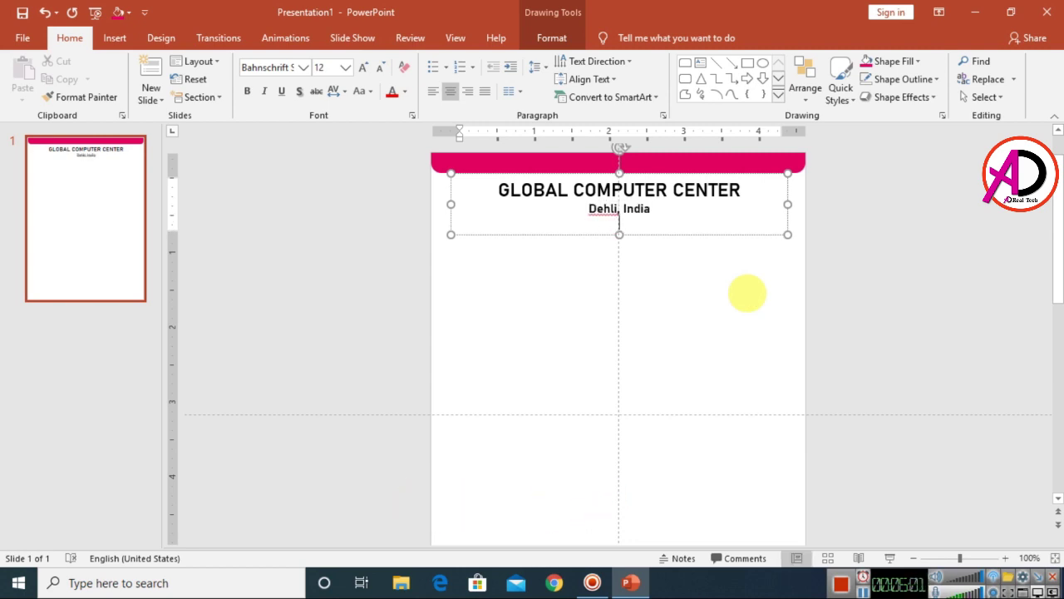
key("Return")
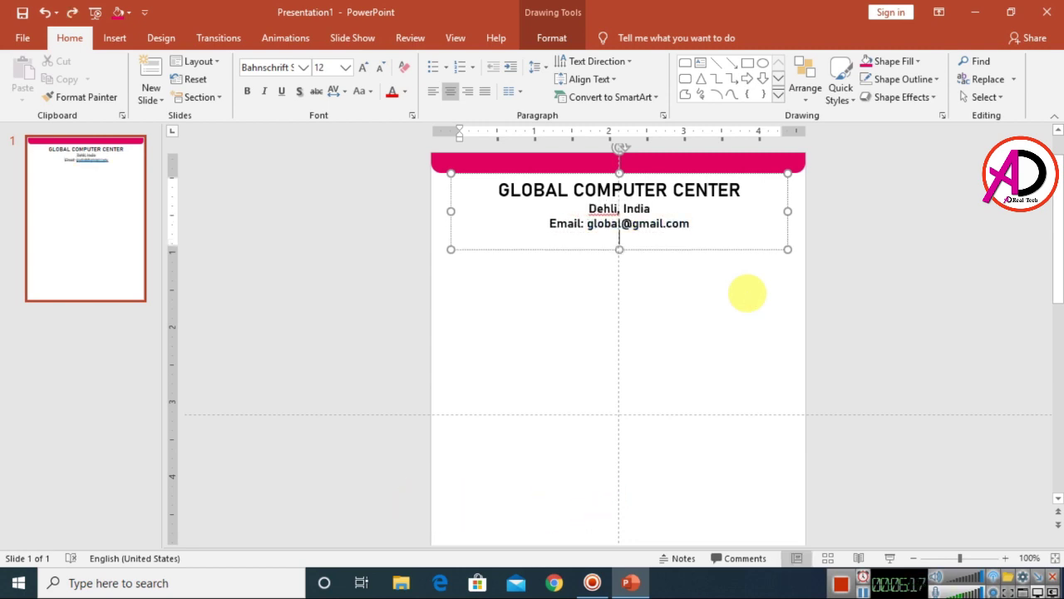
type("Phone No: 0123456789")
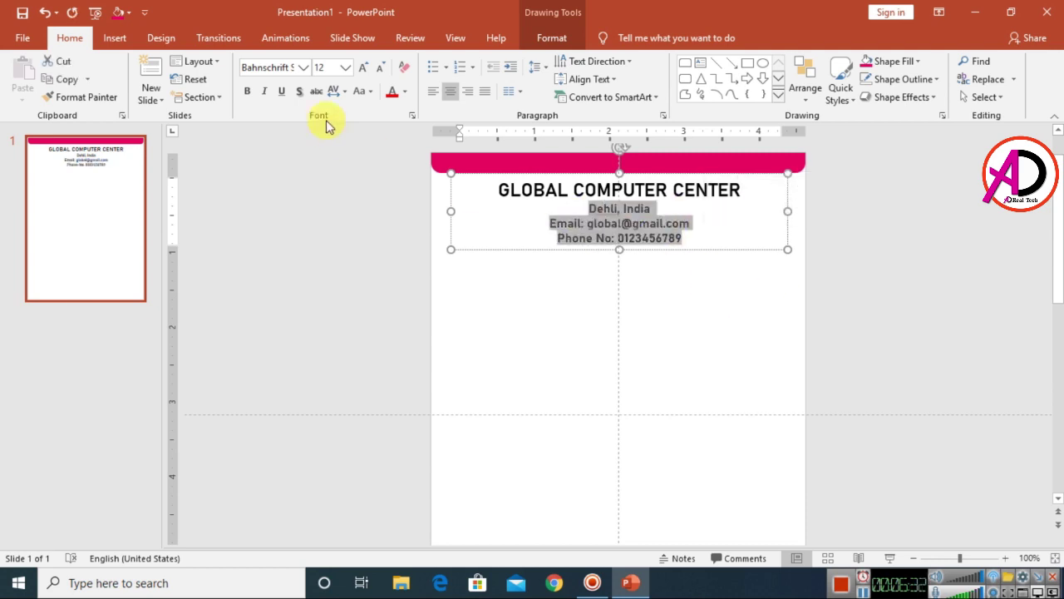
- Change the contact lines' font to Calibri
left_click(304, 67)
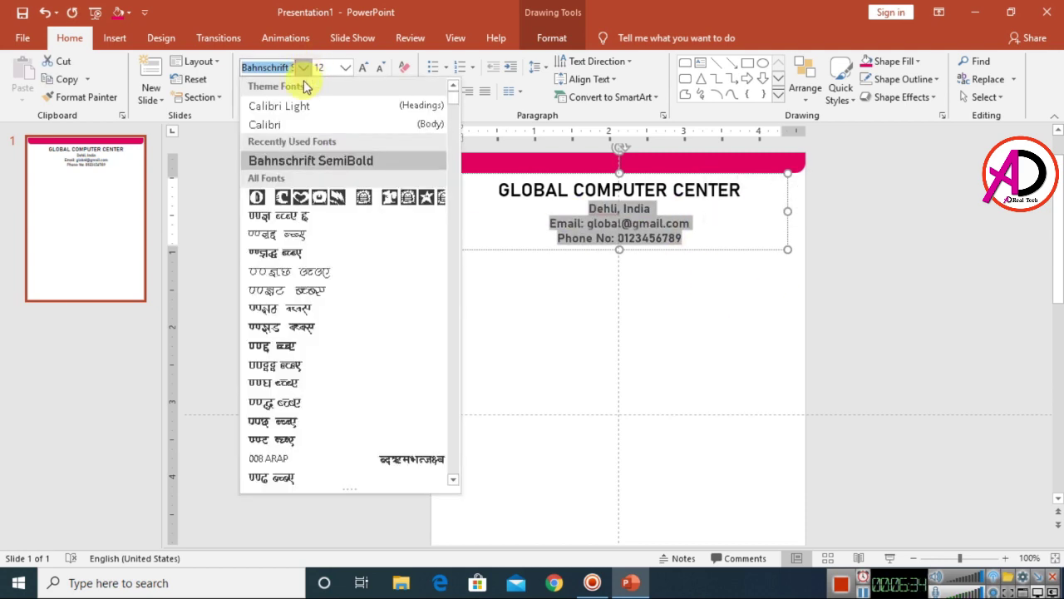
left_click(285, 133)
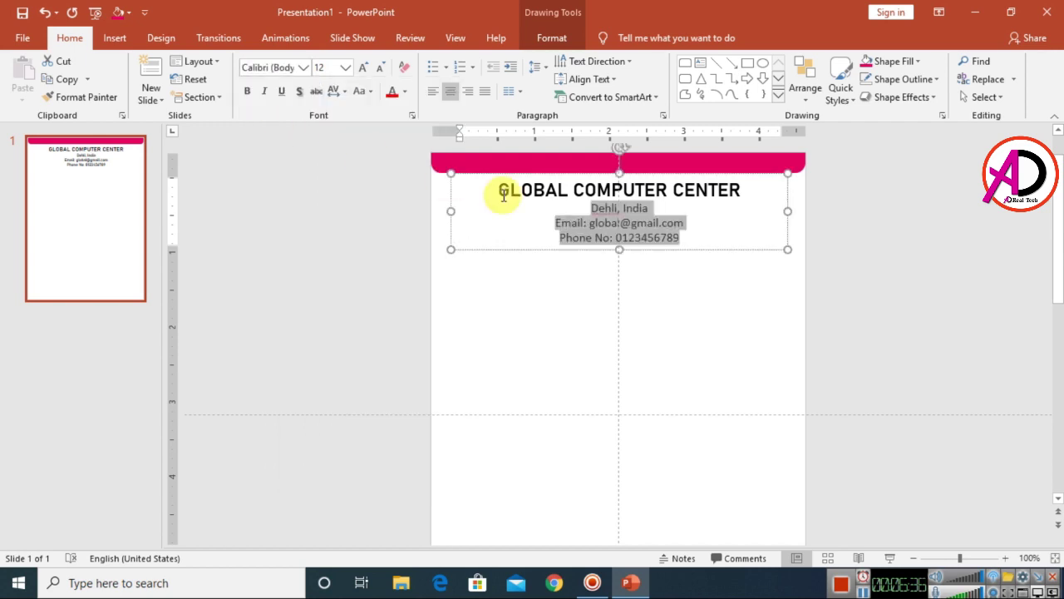
left_click(712, 233)
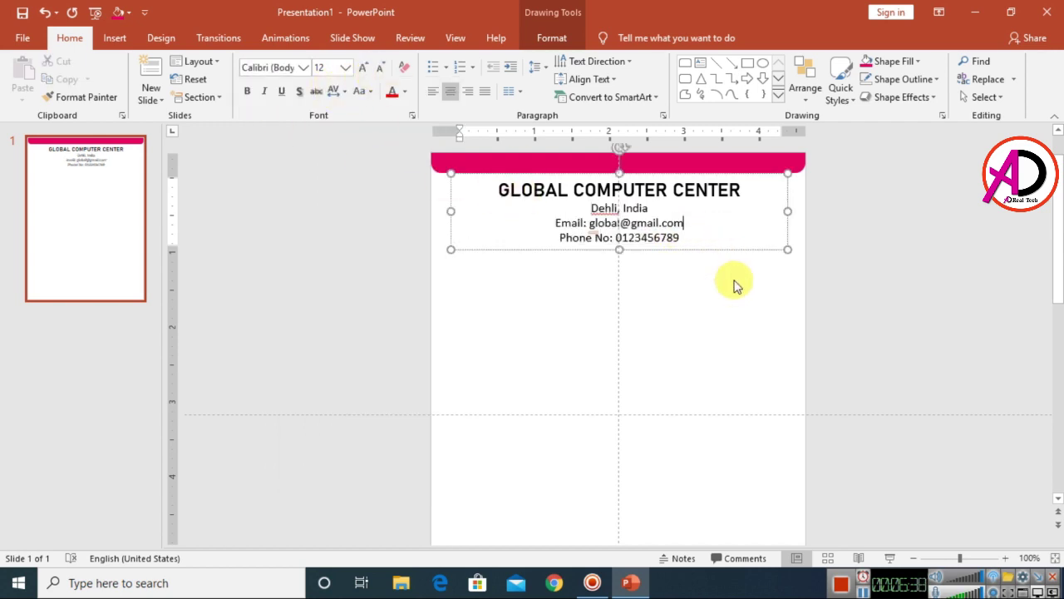
scroll(732, 294, "down", 3, "ctrl")
scroll(731, 295, "up", 6, "ctrl")
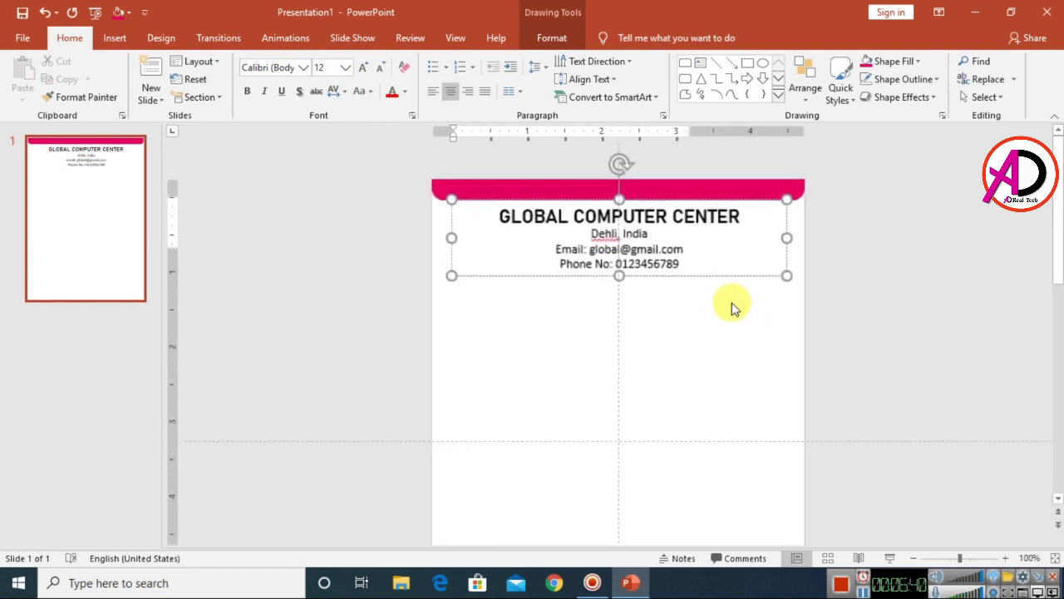
- Correct the misspelling 'Dehli' to 'Delhi' in the 'Delhi, India' line
right_click(603, 241)
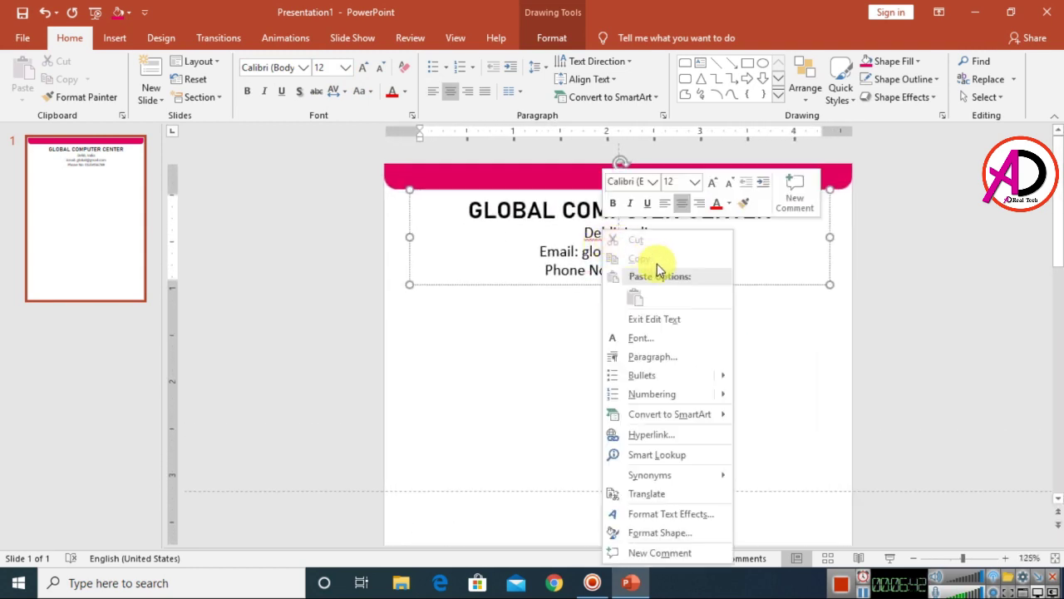
left_click(601, 233)
right_click(598, 233)
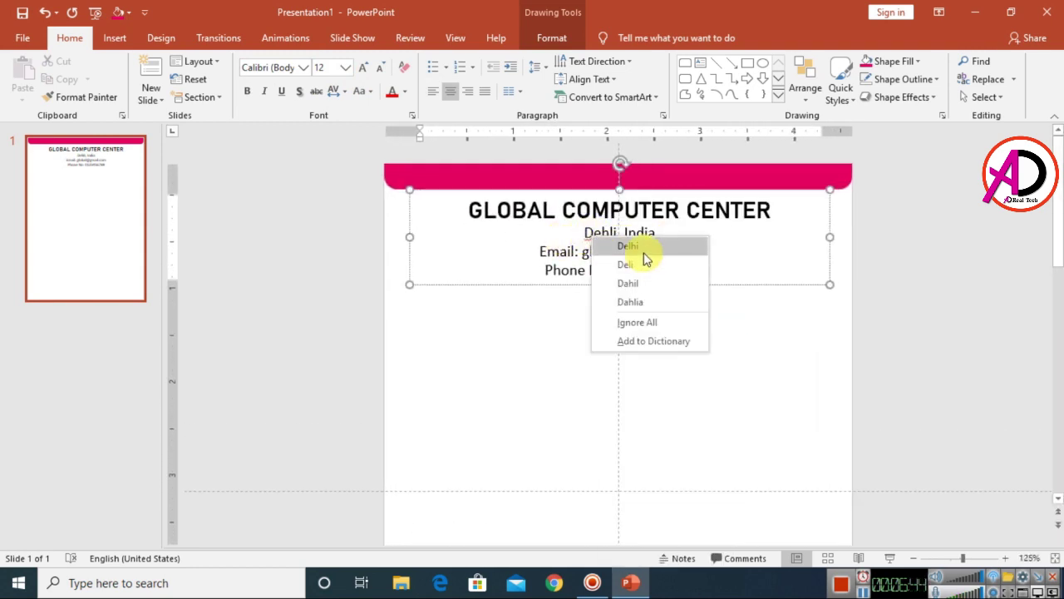
left_click(628, 246)
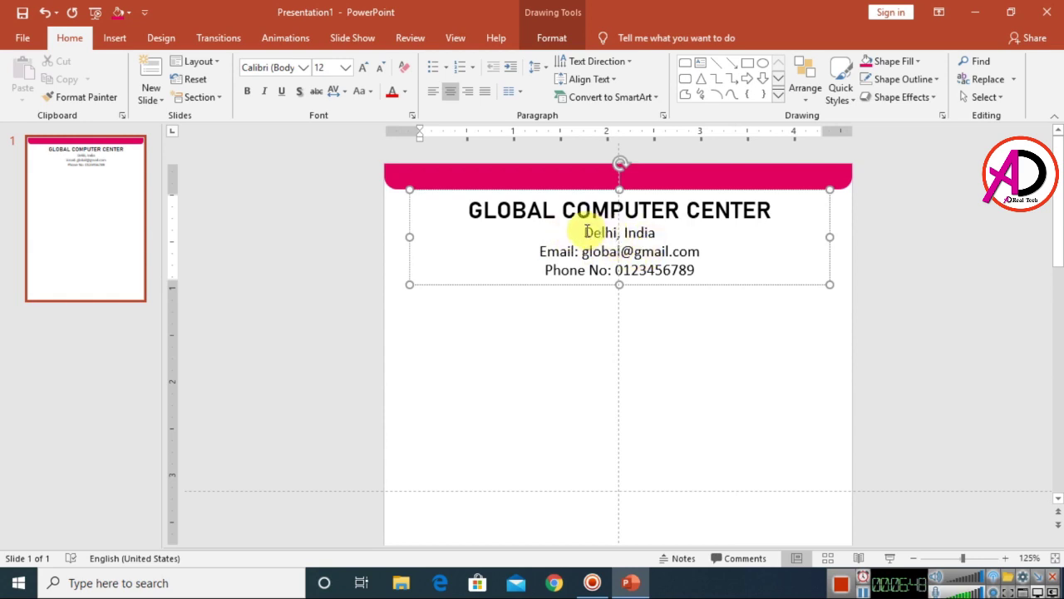
left_click_drag(586, 233, 625, 232)
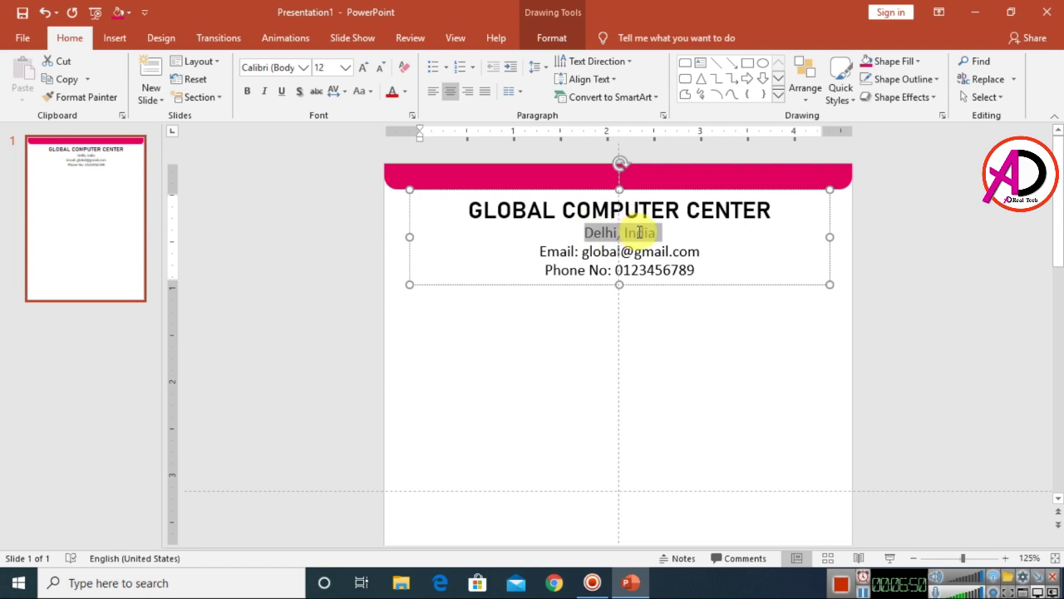
- Colour the GLOBAL COMPUTER CENTER title pink
left_click_drag(470, 209, 746, 206)
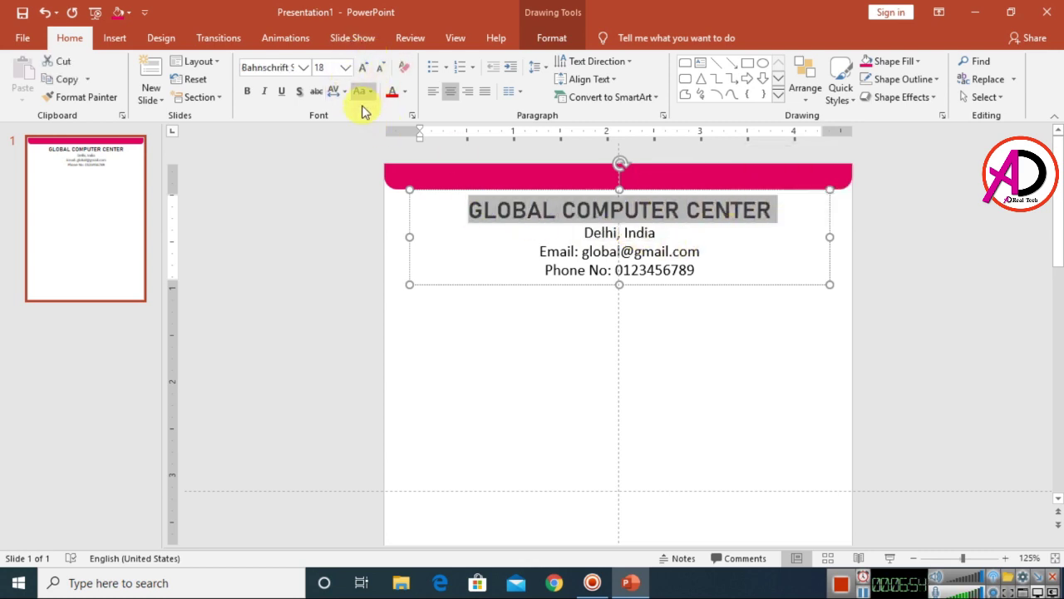
left_click(405, 94)
left_click(393, 242)
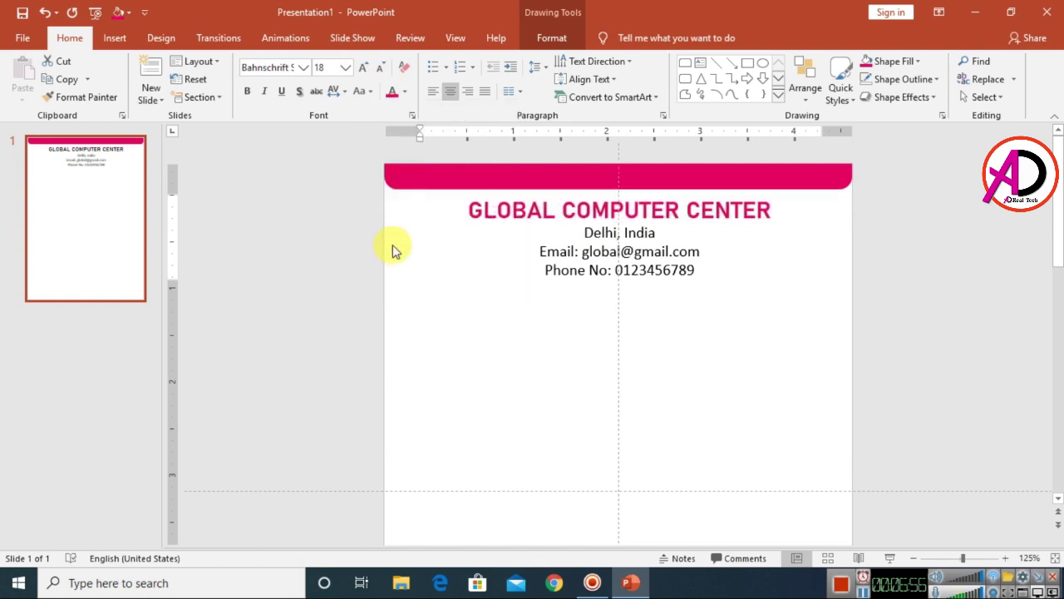
- Bring the QR code image from the desktop and shrink it to 0.57" square at top-right
left_click(771, 360)
scroll(771, 358, "down", 5, "ctrl")
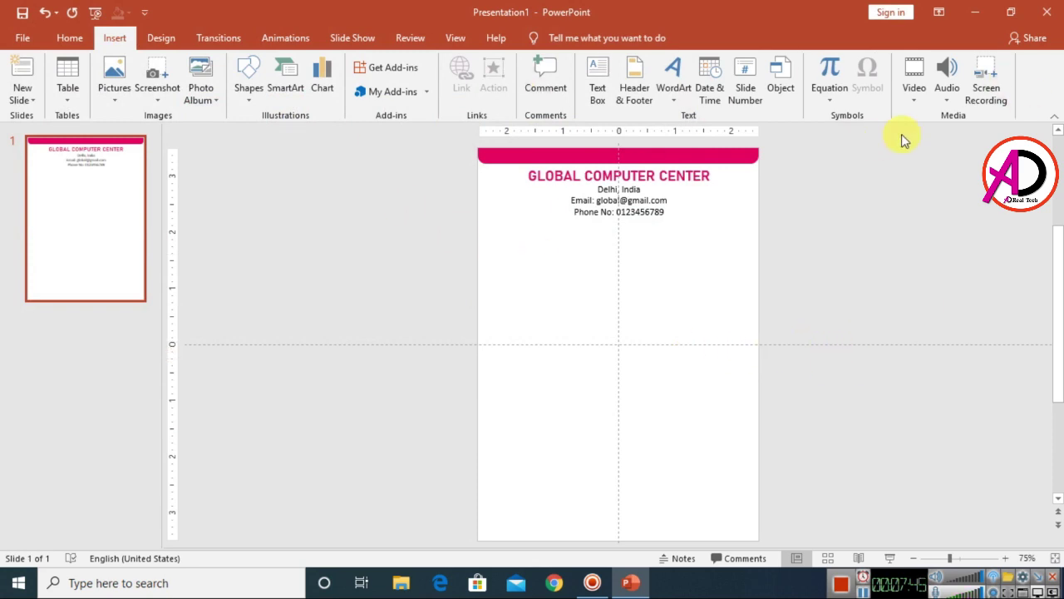
left_click(978, 13)
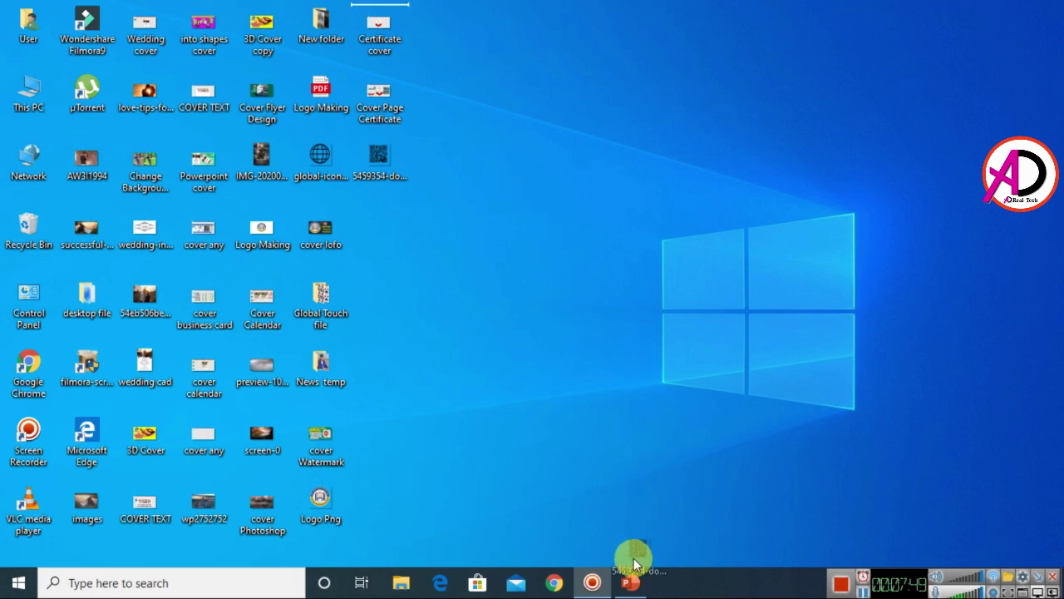
left_click(627, 582)
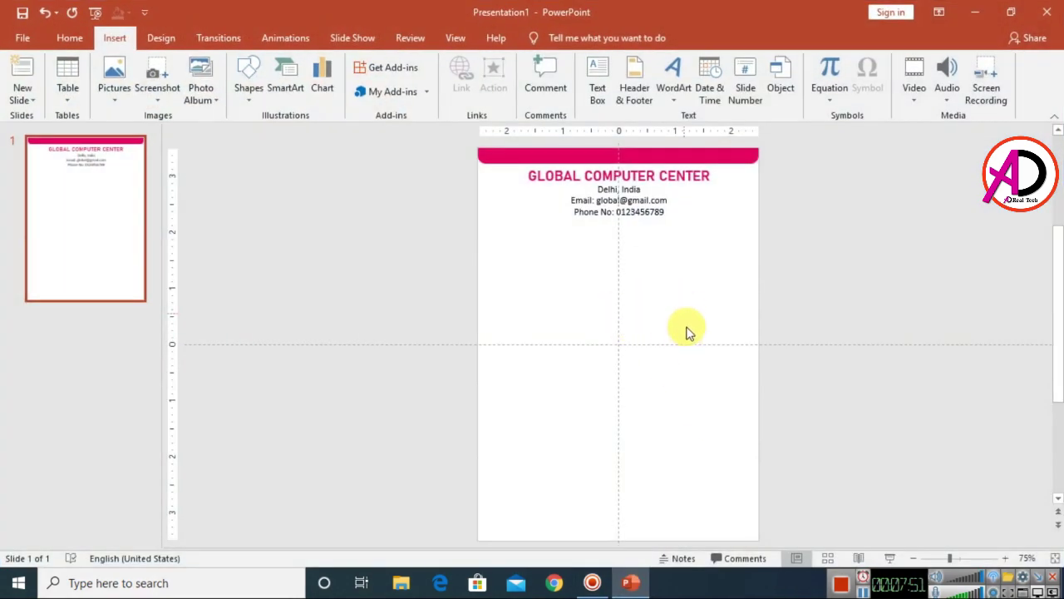
left_click_drag(765, 205, 754, 207)
- Drag the Logo Png picture from the desktop onto the slide
left_click(587, 314)
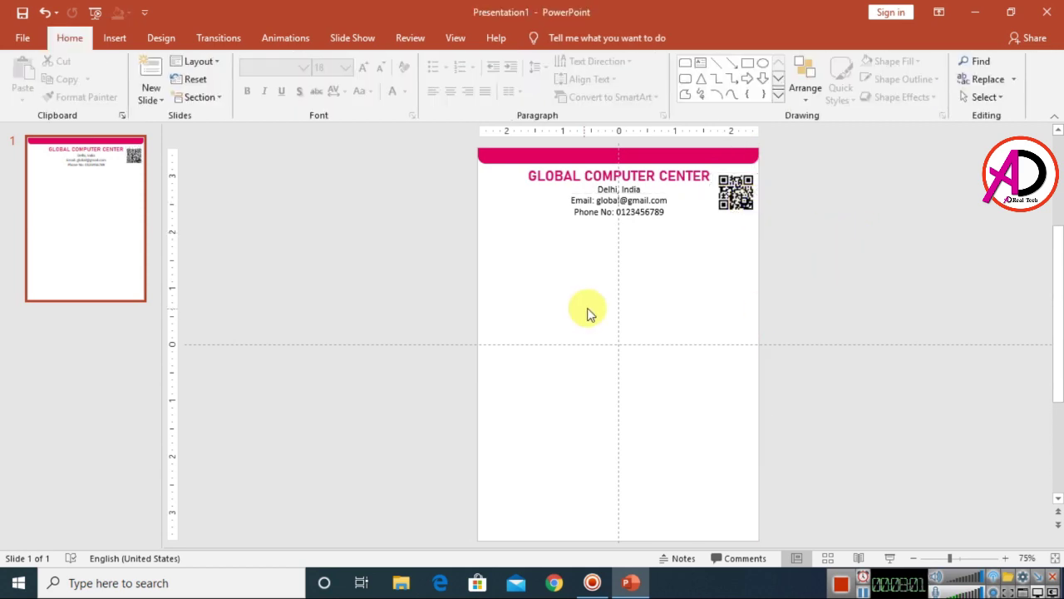
scroll(710, 368, "up", 5)
scroll(710, 370, "up", 3)
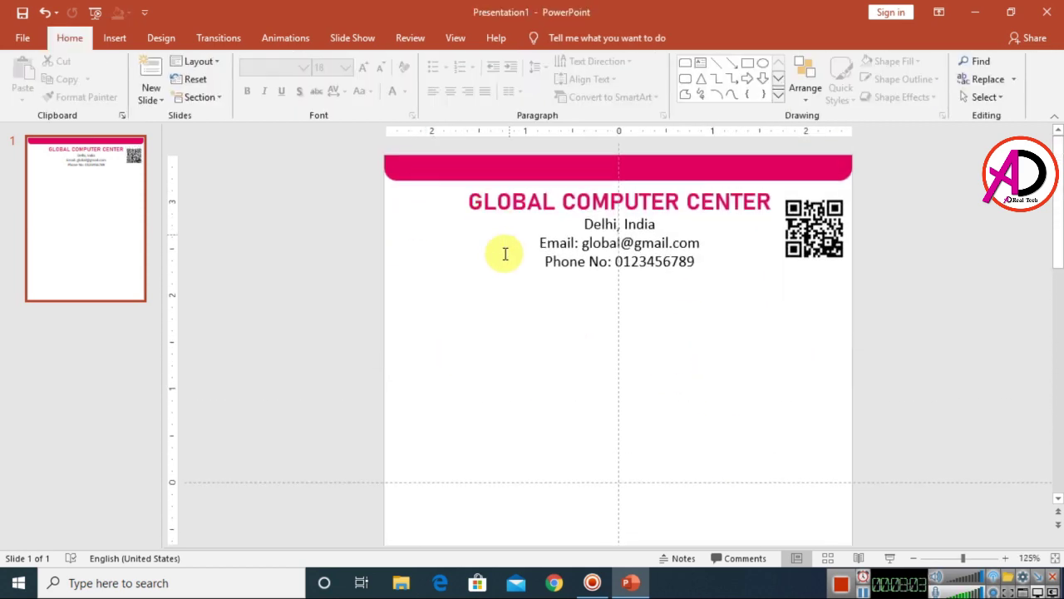
scroll(505, 254, "down", 5)
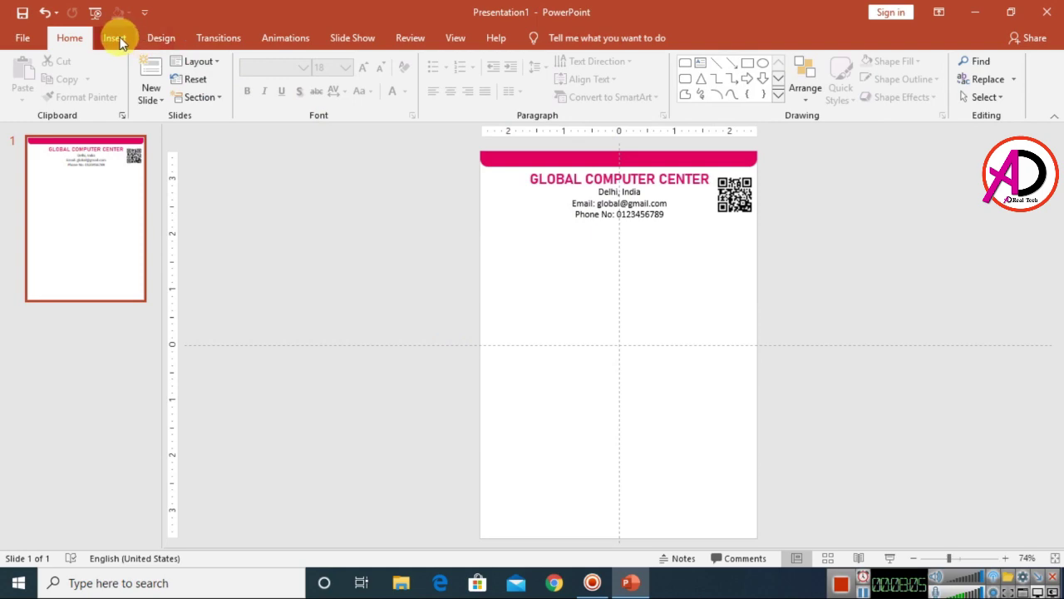
left_click(115, 38)
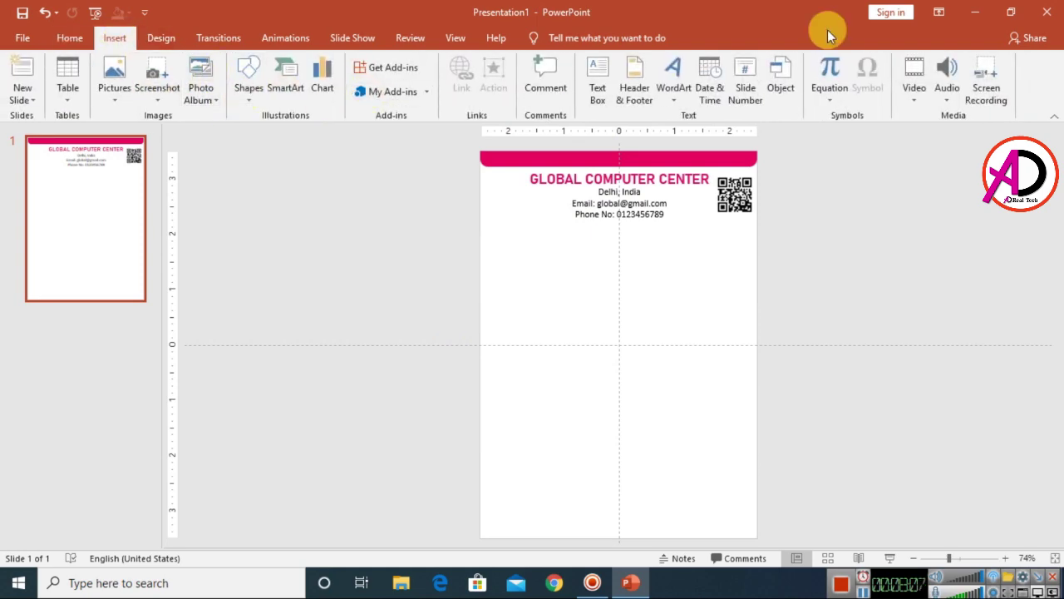
left_click(977, 14)
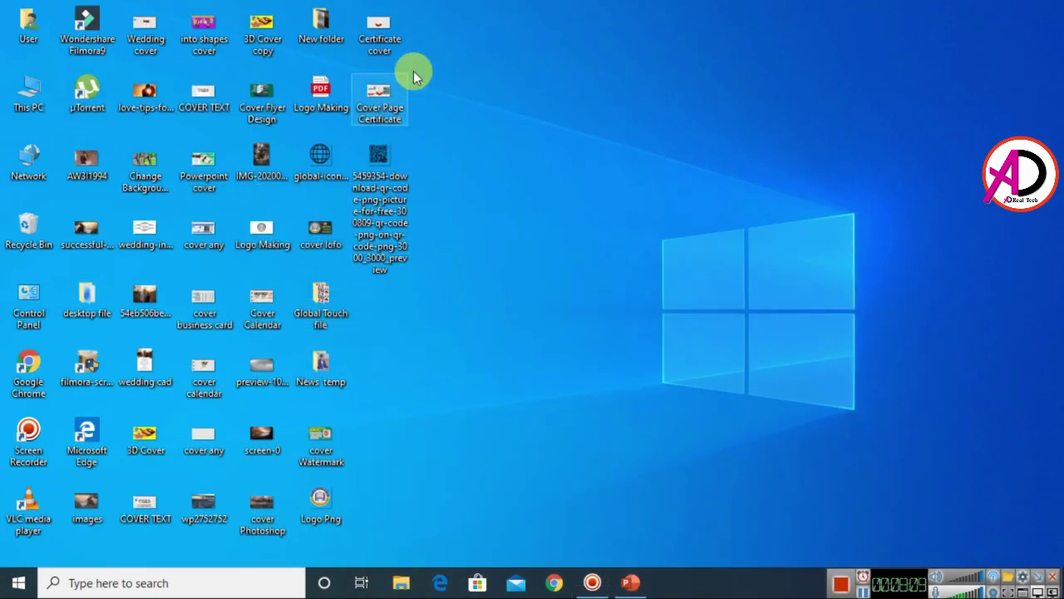
left_click_drag(320, 499, 557, 329)
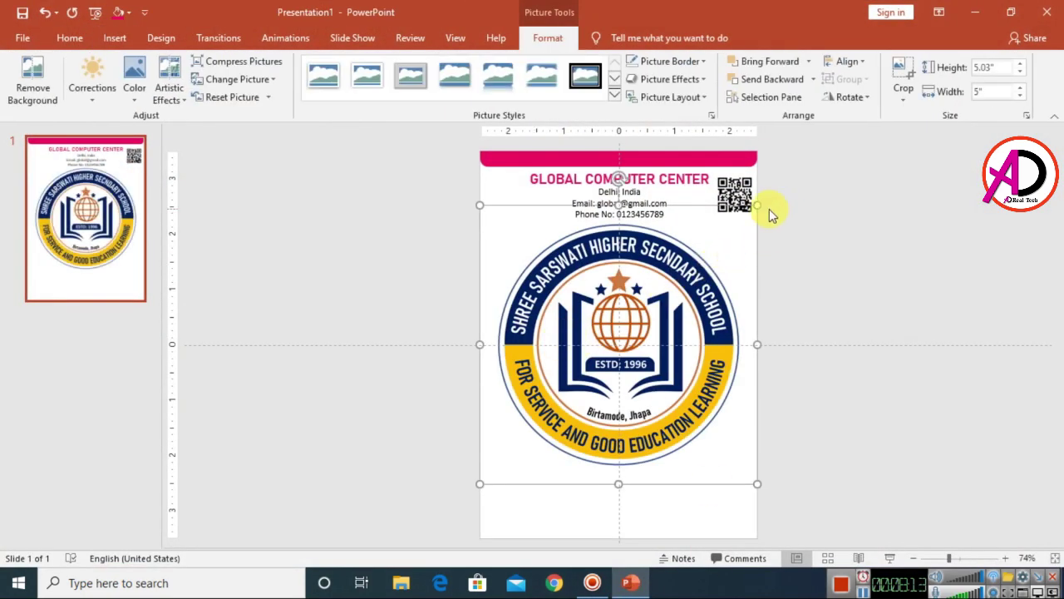
- Shrink the logo to 0.86" by 0.85" and place it top-left beside the title
left_click_drag(744, 221, 543, 419)
left_click_drag(509, 459, 508, 317)
scroll(605, 352, "up", 5)
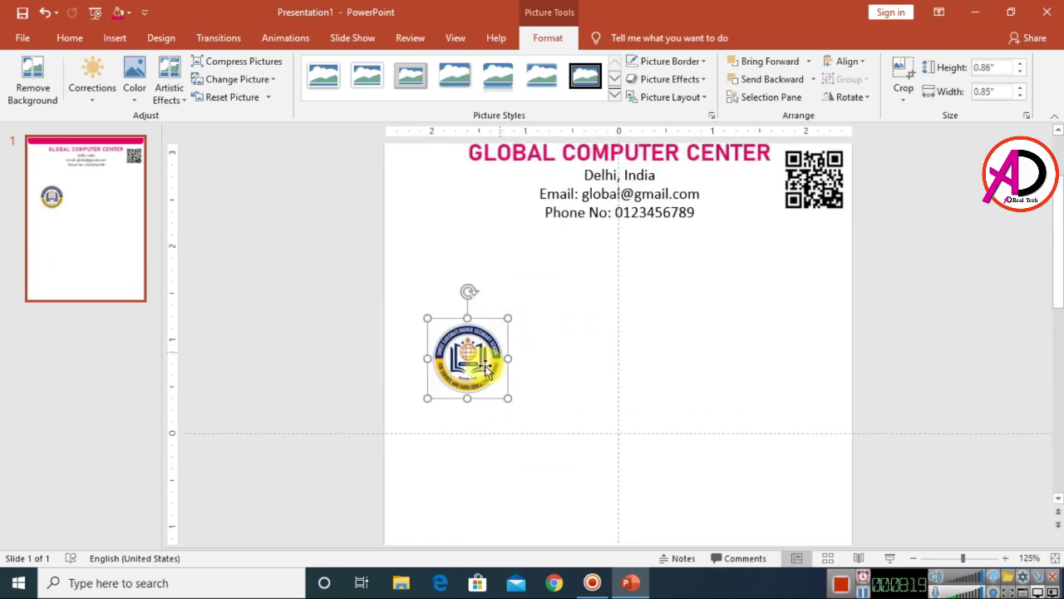
left_click_drag(480, 358, 489, 209)
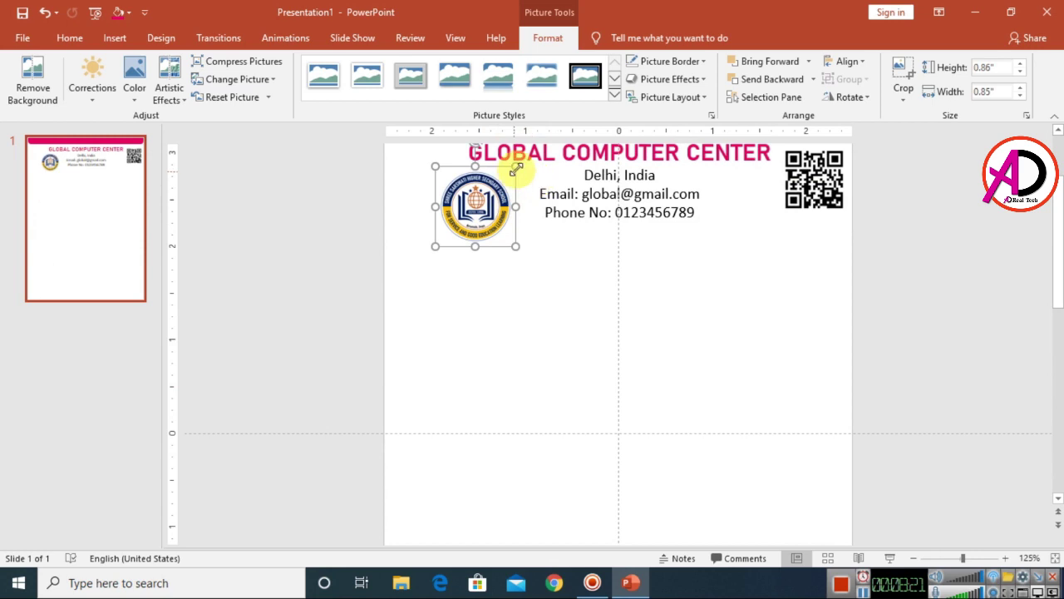